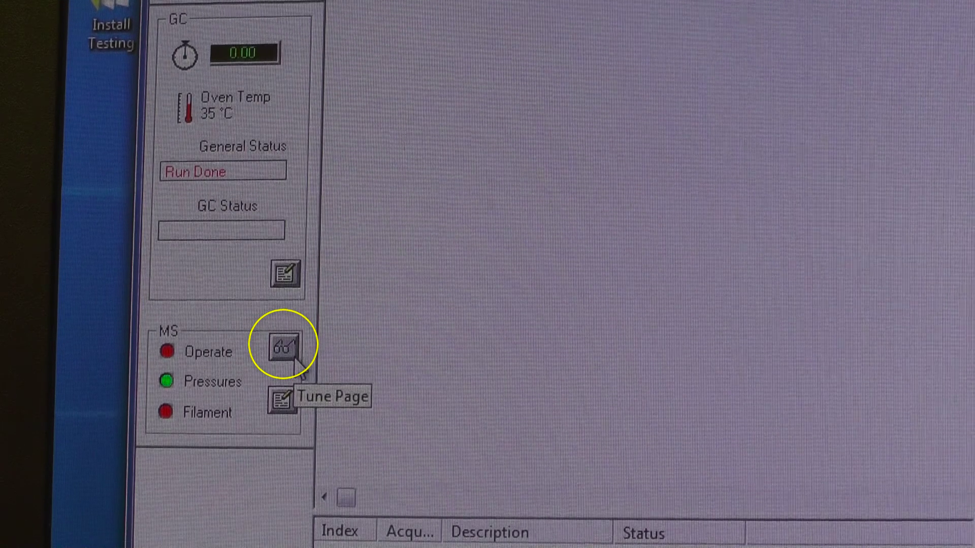
- From the Tune Page, switch the pump and vacuum system on
click(285, 349)
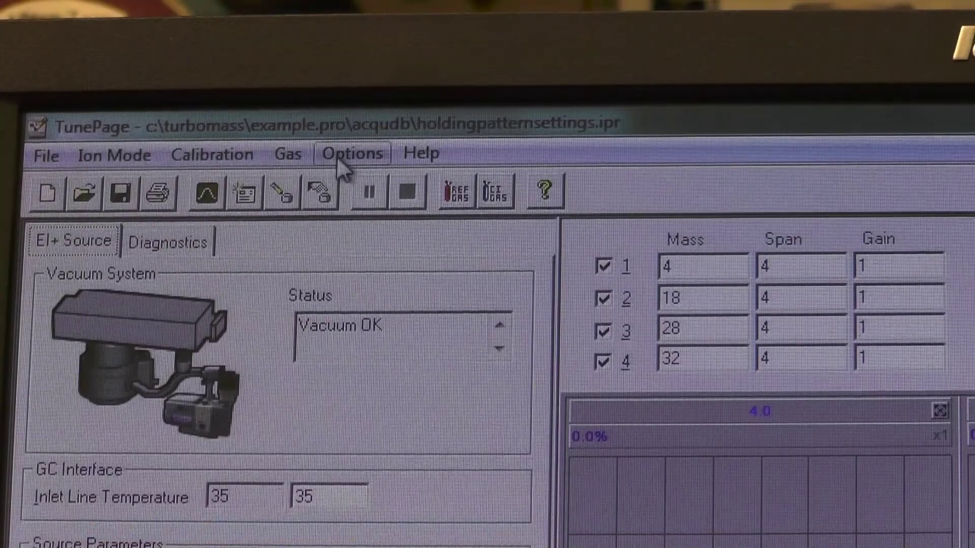
click(218, 24)
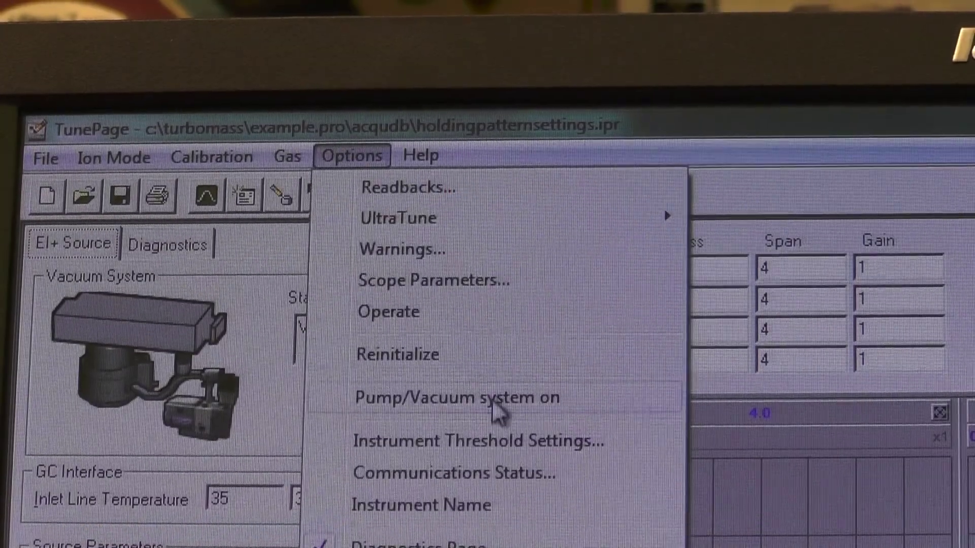
click(521, 417)
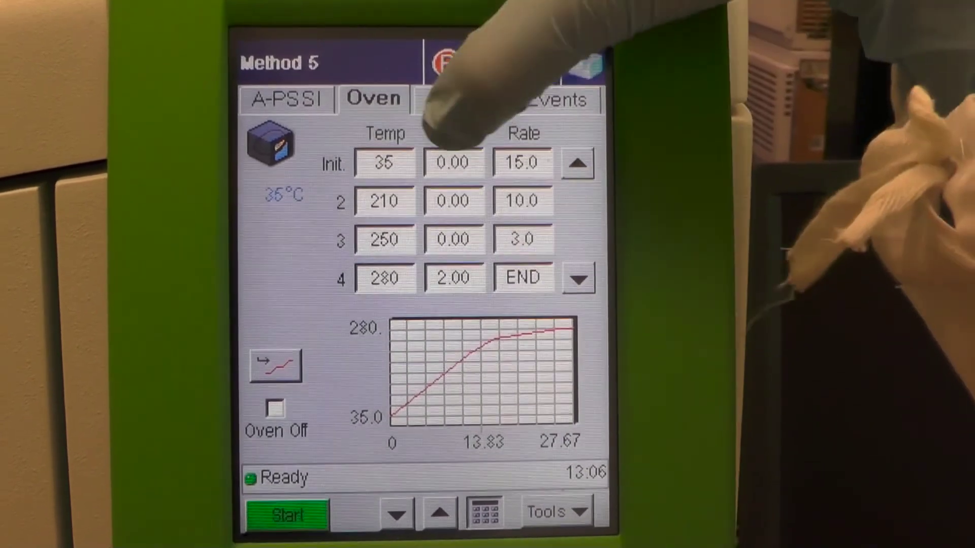
- Enter 50 °C as Method 5's Init oven temperature on the GC keypad
click(373, 166)
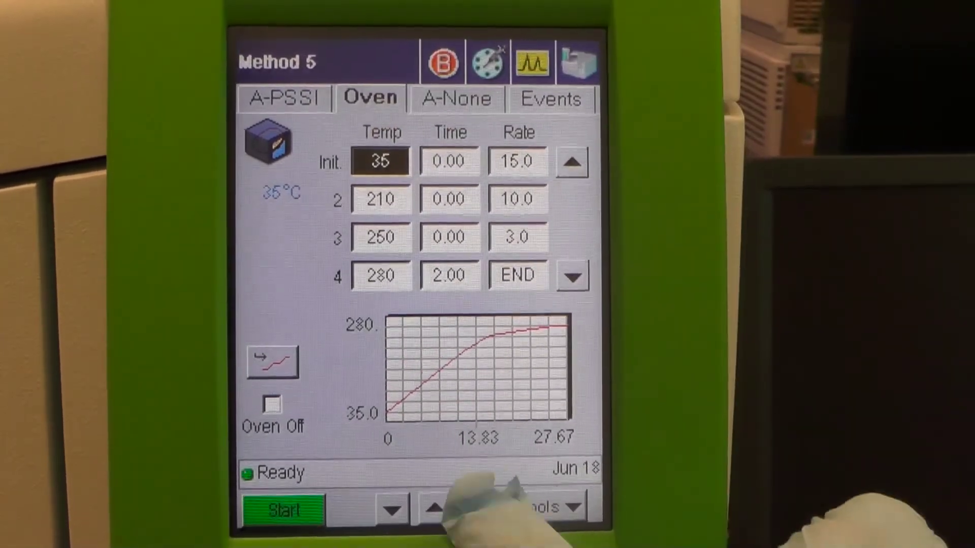
click(497, 505)
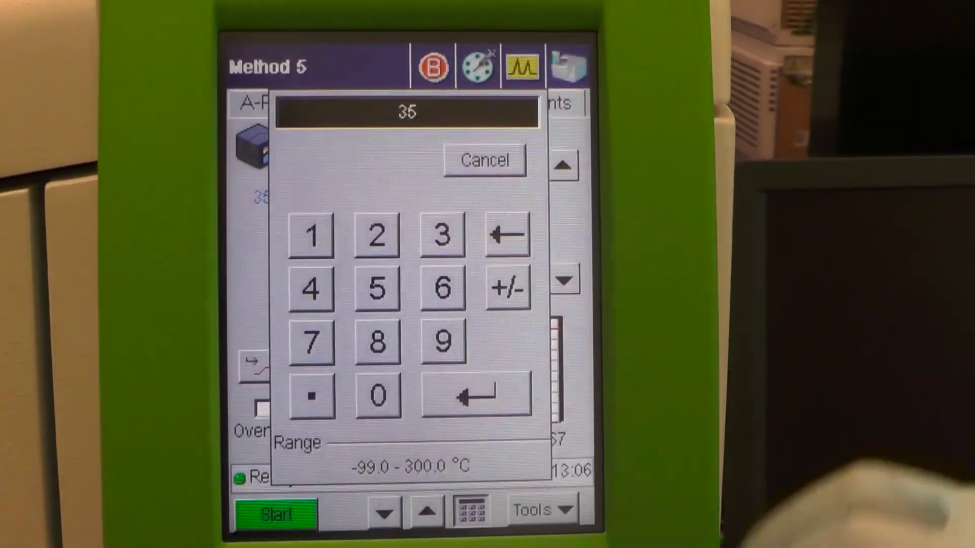
click(402, 281)
click(378, 399)
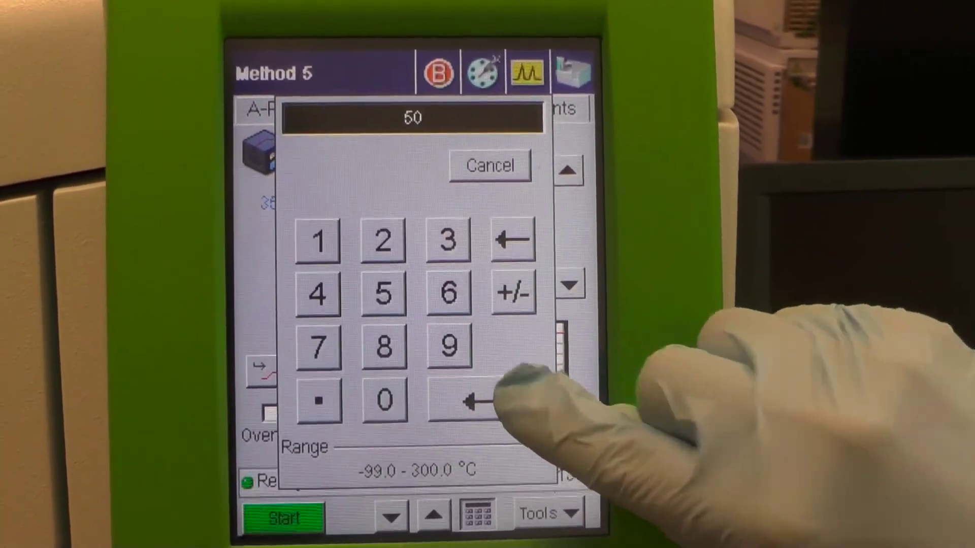
click(495, 400)
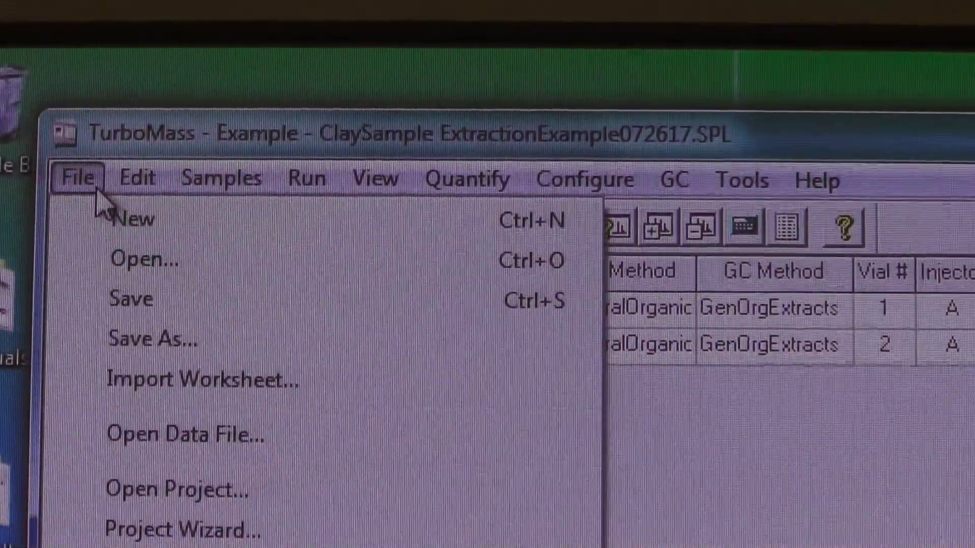
- Create the Lab demo project, described as summer 2018, from the Example project template
click(312, 529)
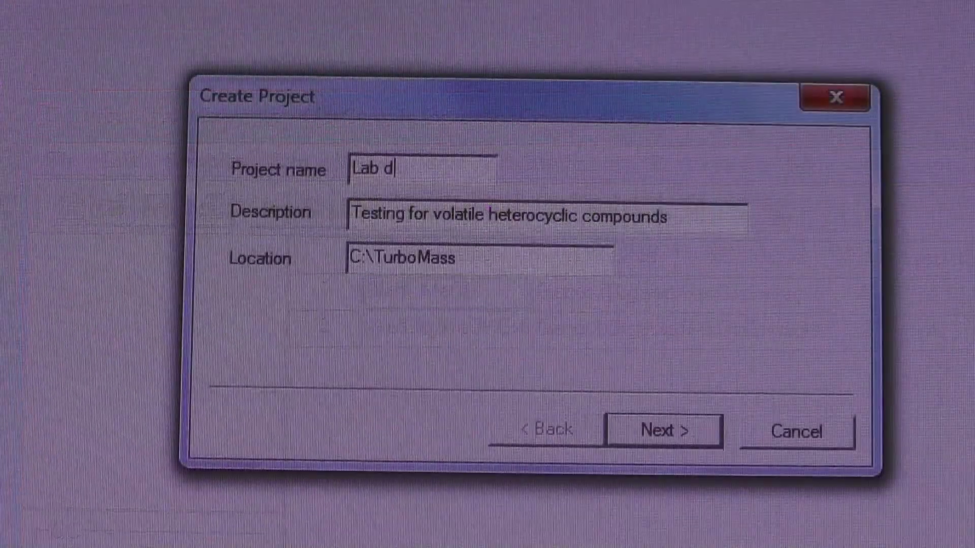
text(emo)
triple_click(655, 216)
text(summer 2018)
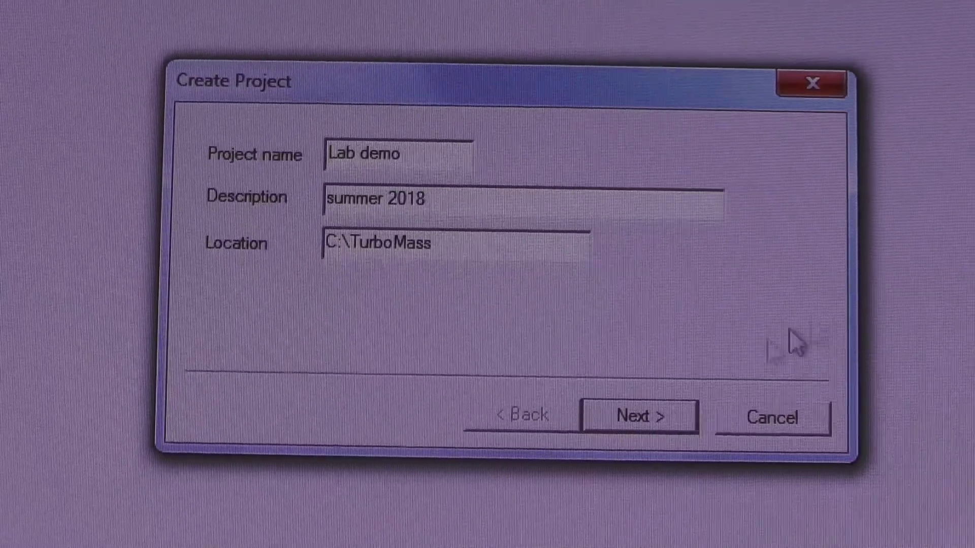
click(673, 418)
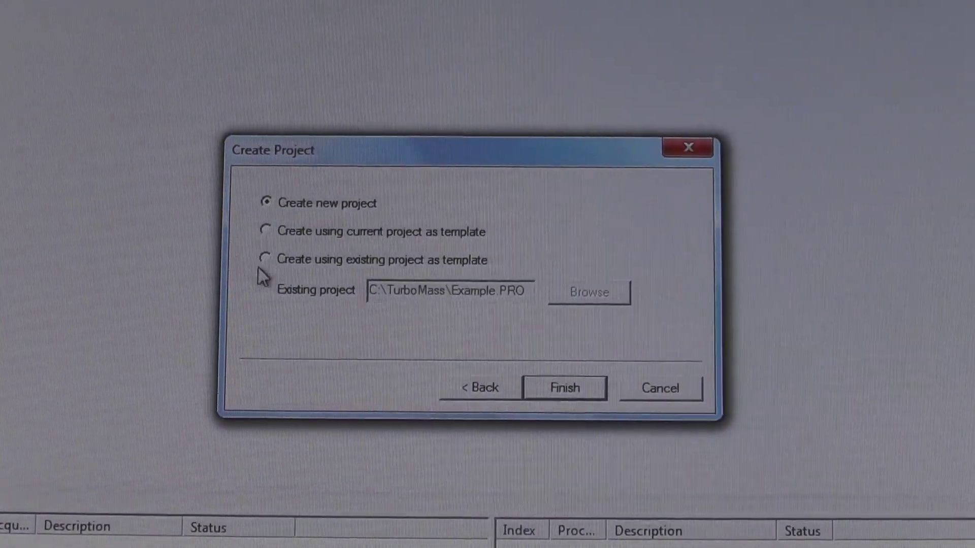
click(264, 260)
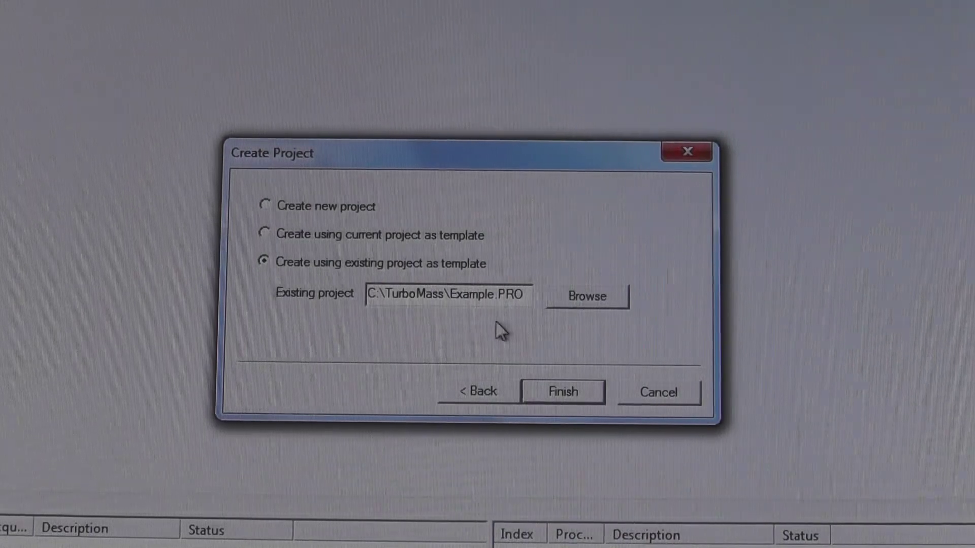
click(589, 394)
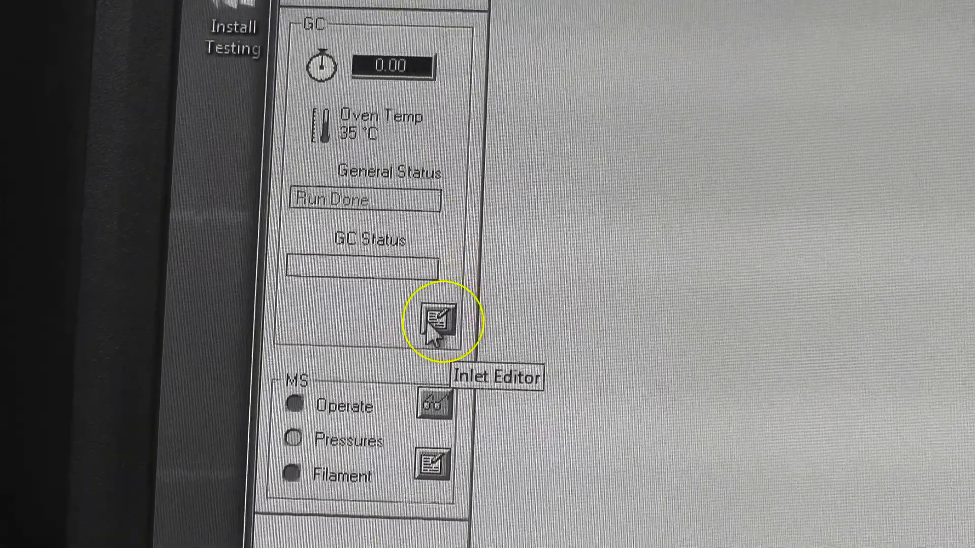
- Load the recent GCfattyacid Trial#1 FO method and bring up instrument control options
click(439, 319)
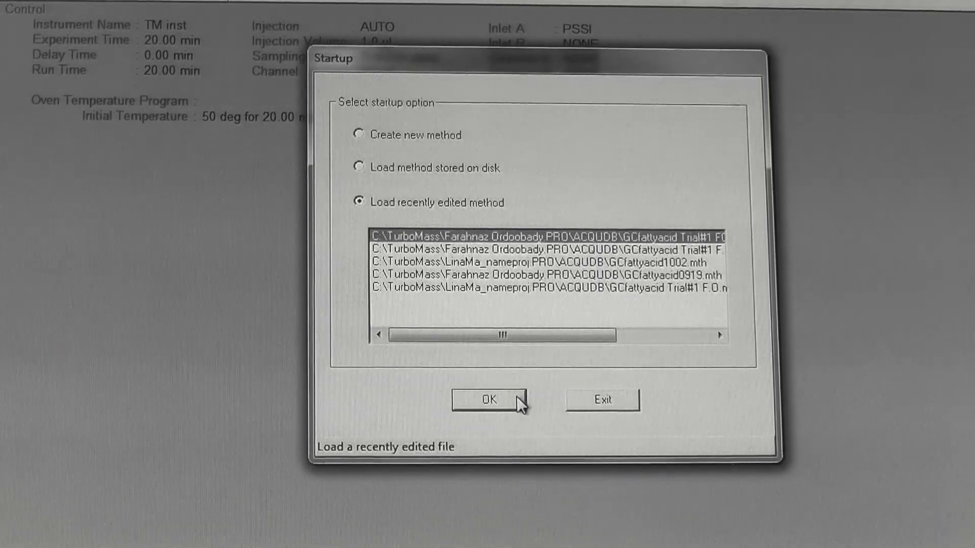
click(517, 395)
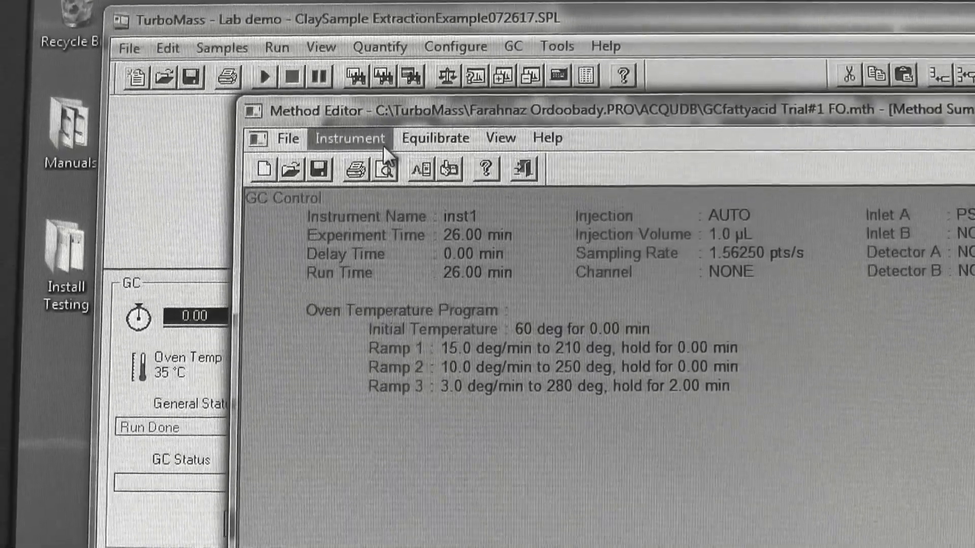
click(350, 138)
mouse_move(395, 216)
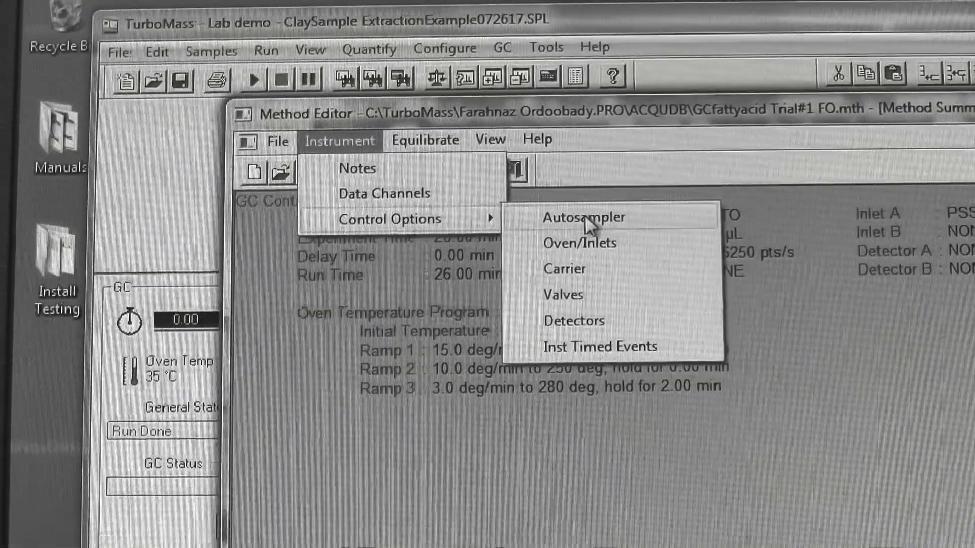
- Apply a 5.0 µL syringe, 2 pre-injection solvent washes, 2 sample washes, 2 post-injection A washes
click(586, 216)
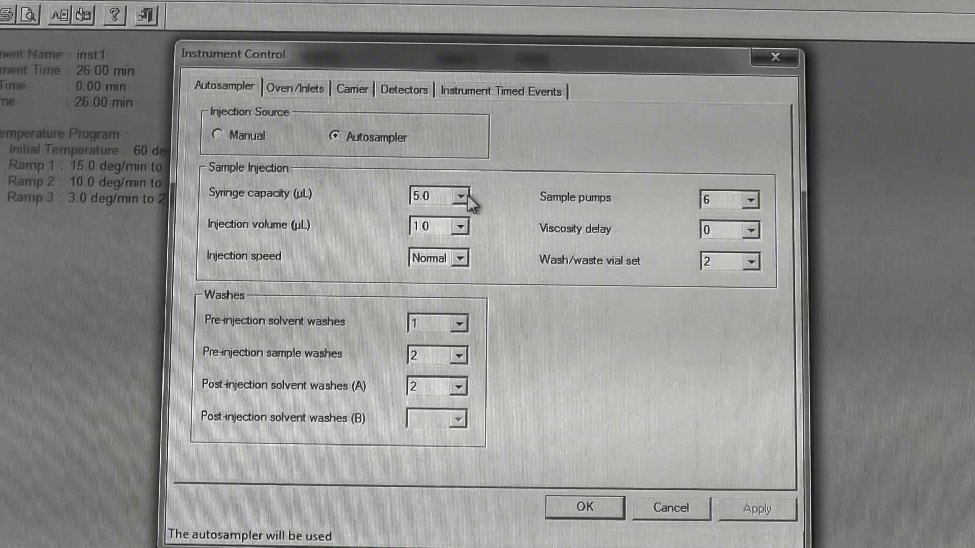
click(462, 196)
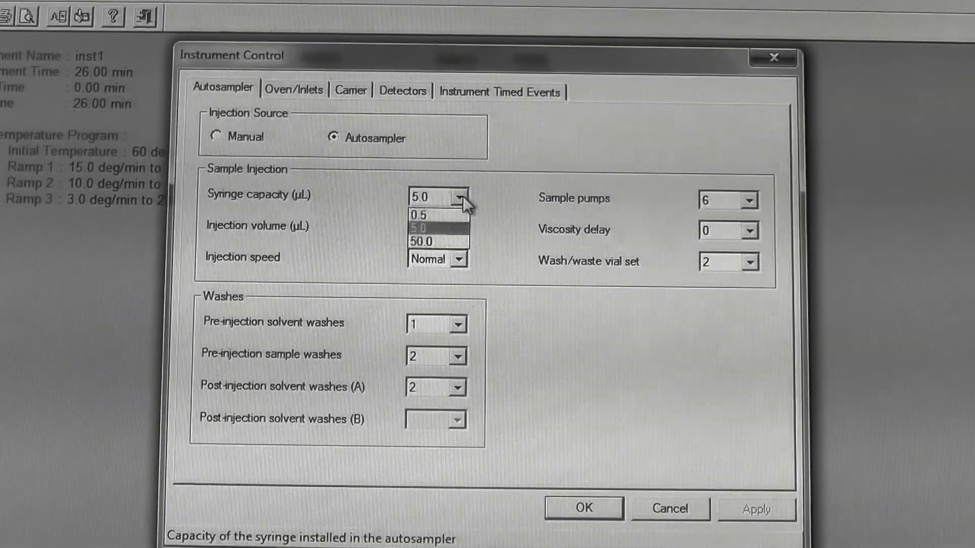
click(452, 229)
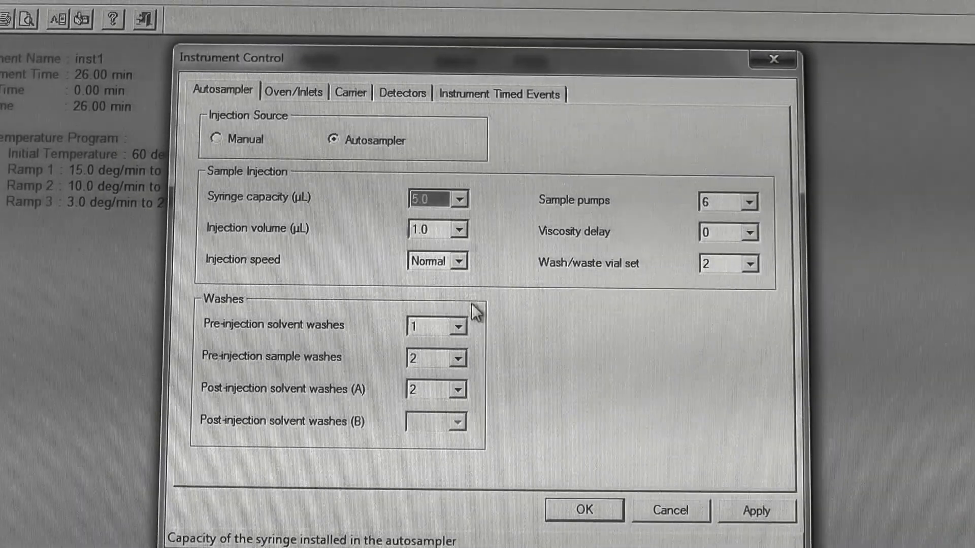
click(457, 326)
click(431, 358)
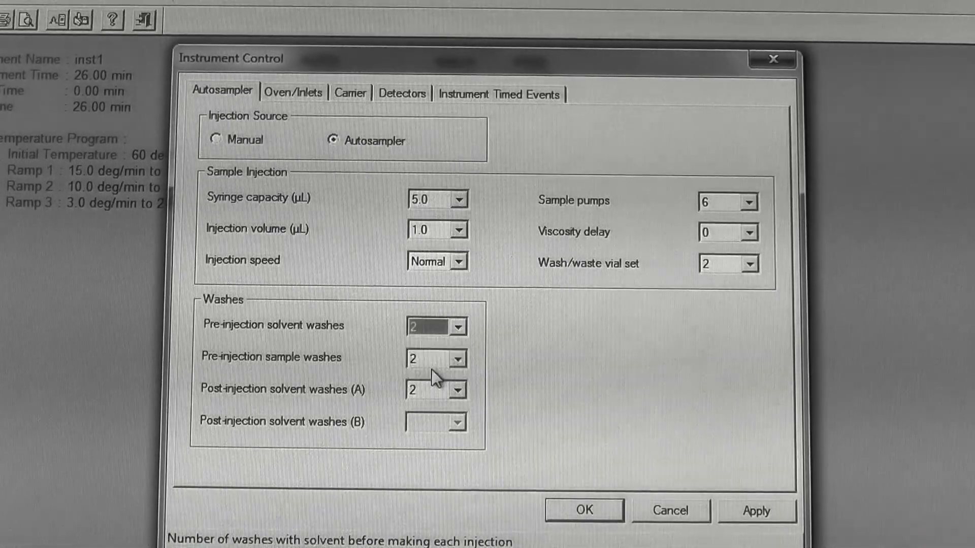
click(457, 358)
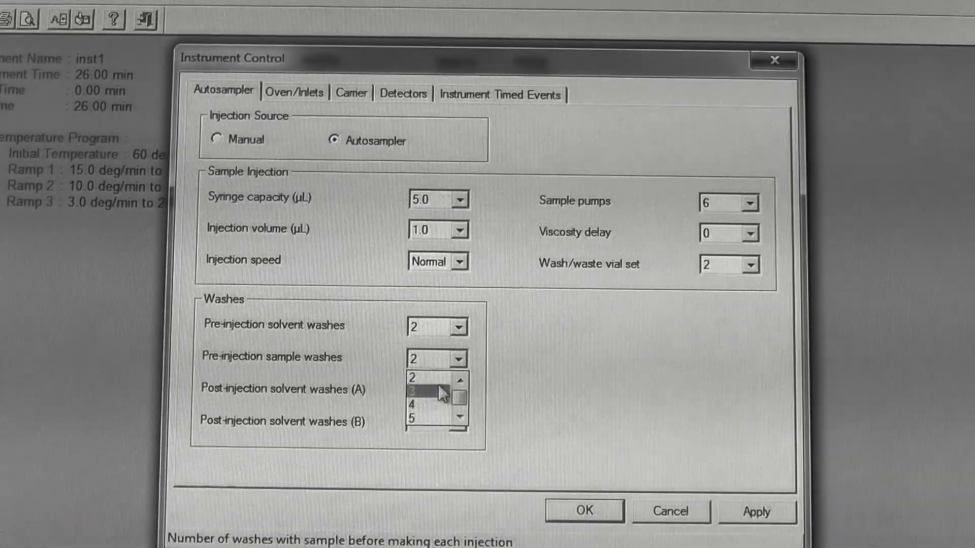
click(438, 376)
click(458, 391)
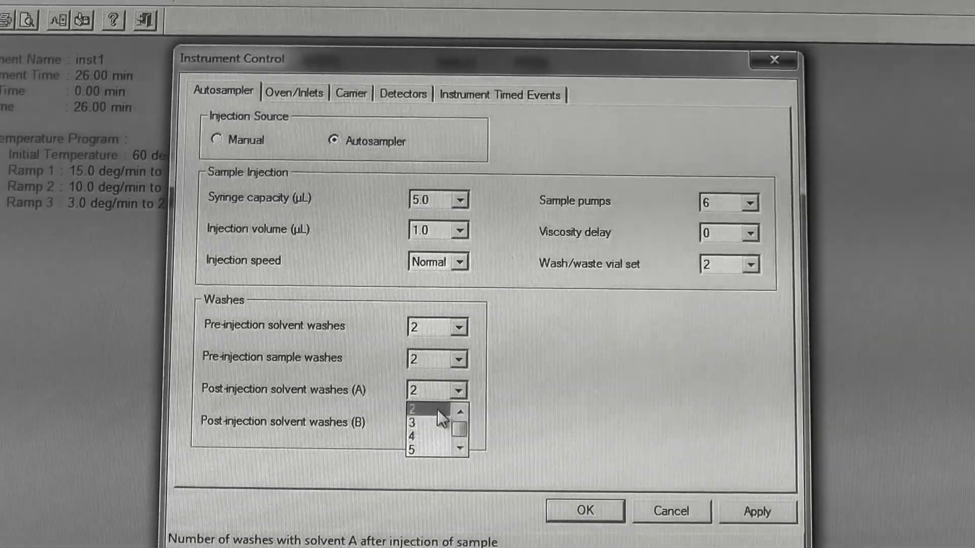
click(437, 409)
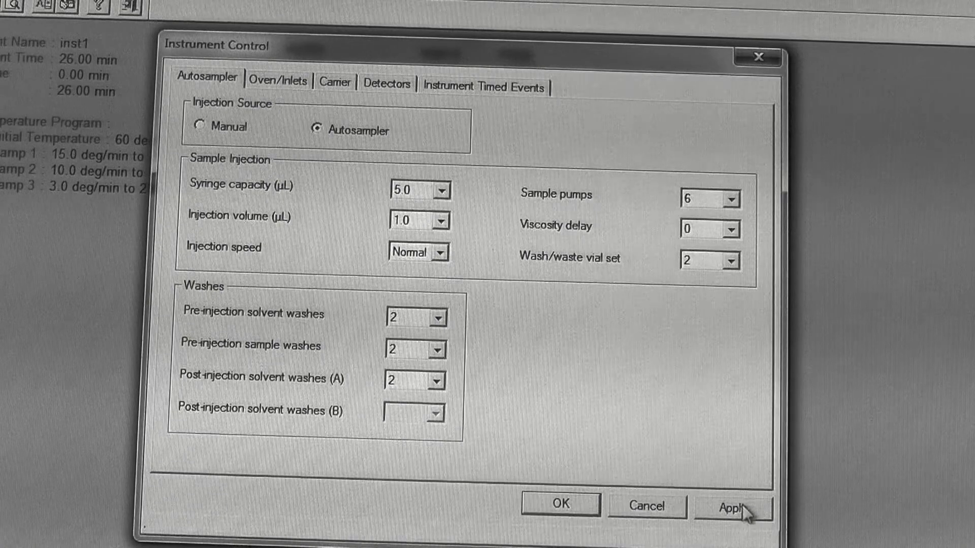
click(755, 512)
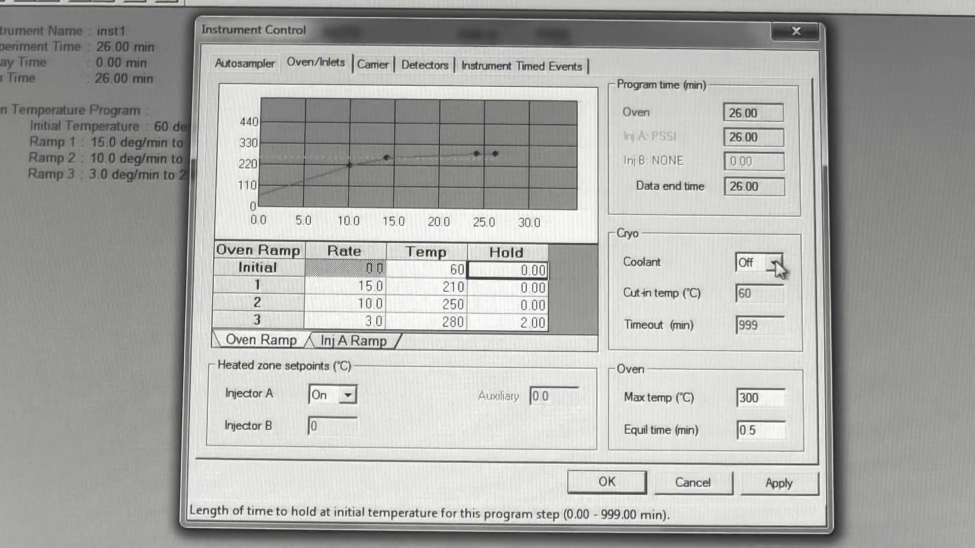
- Apply oven settings with coolant off, 300 °C maximum and 0.5 min equilibration
click(774, 265)
click(762, 284)
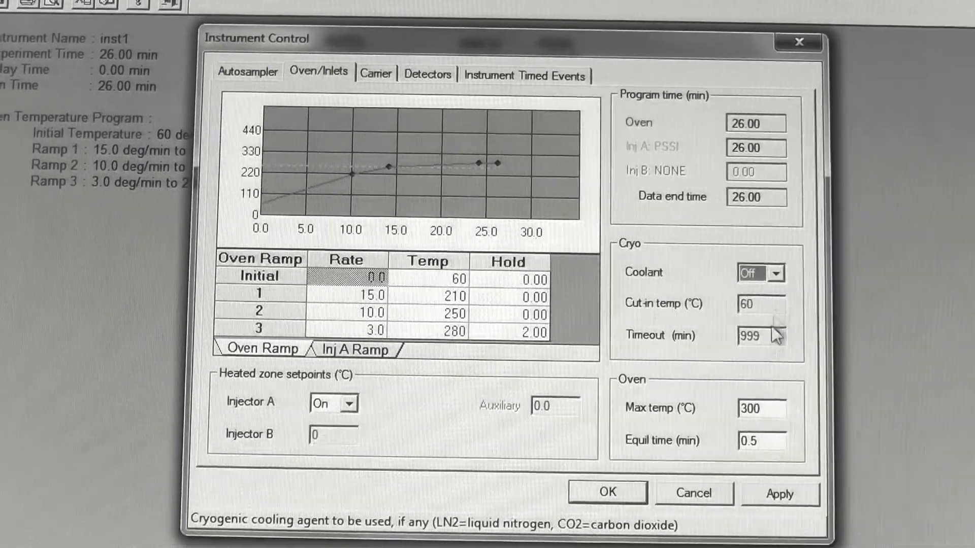
click(770, 410)
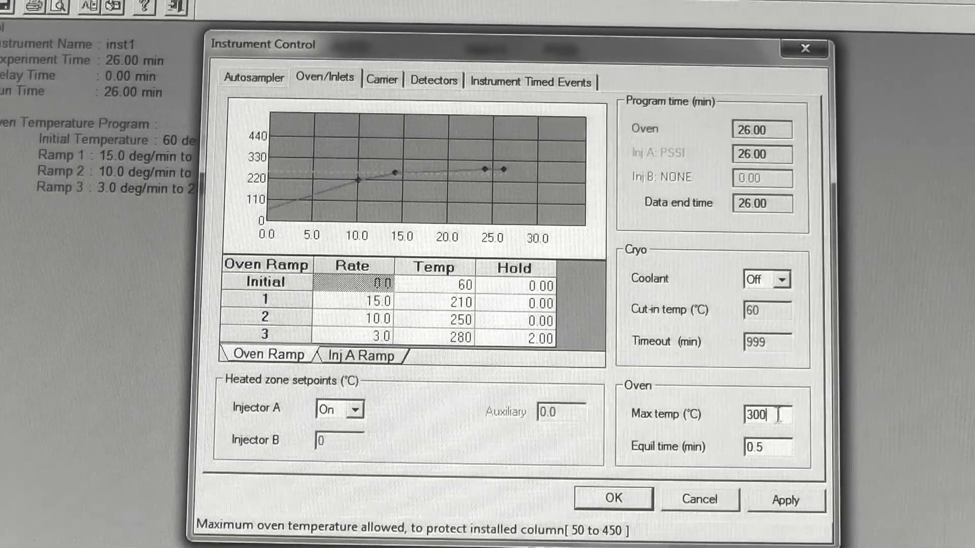
click(758, 447)
click(758, 497)
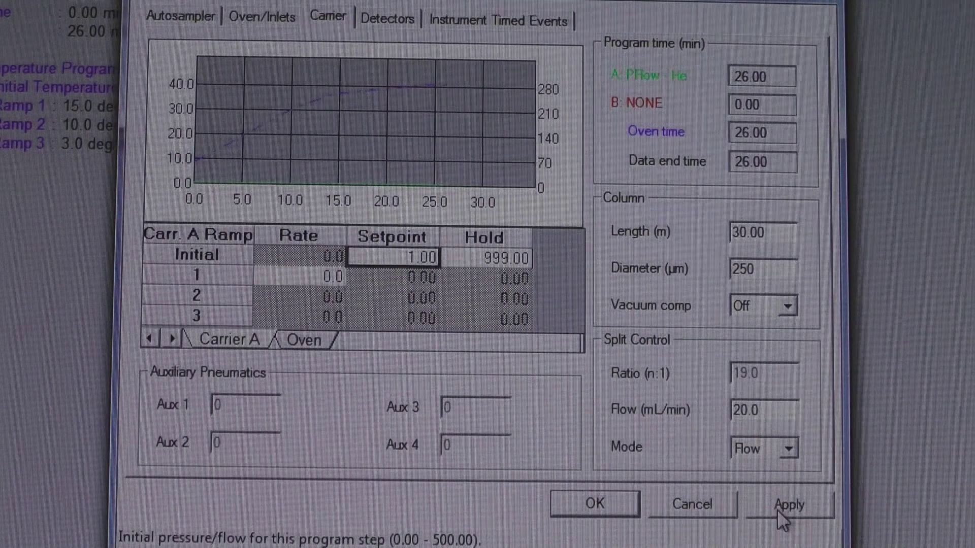
- Apply the carrier settings (1.00 setpoint, 20.0 mL/min split) and the timed events
click(777, 510)
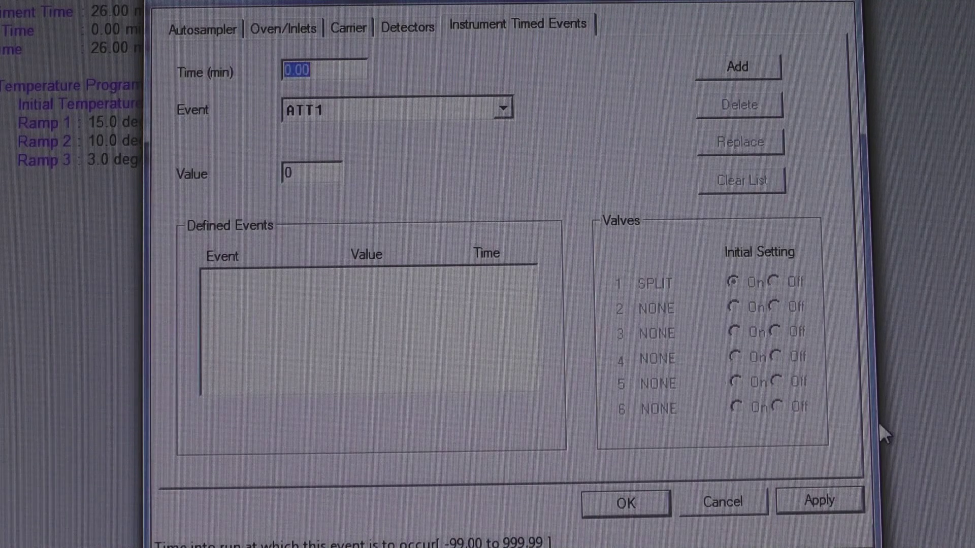
click(820, 504)
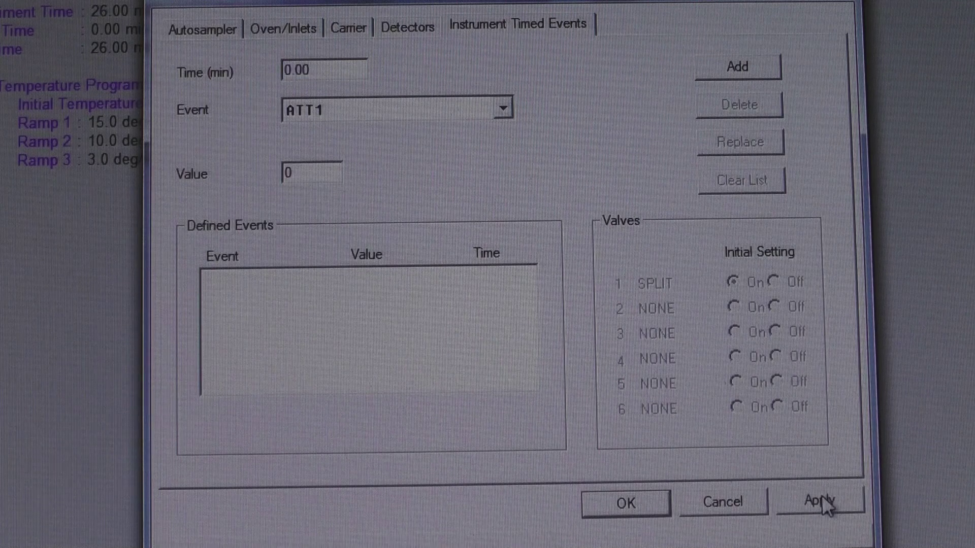
- Close Instrument Control, save the GC method with description lab demo, and exit the editor
click(636, 499)
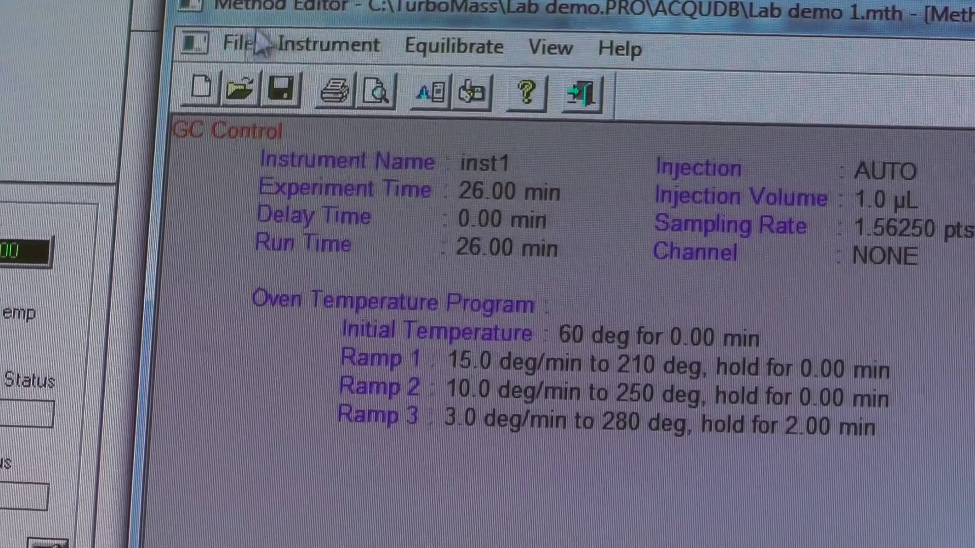
click(240, 50)
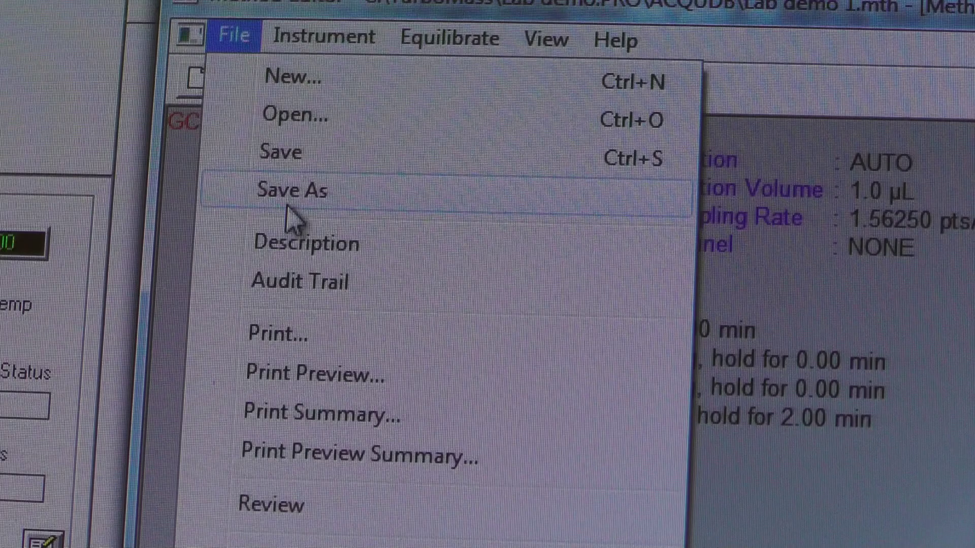
click(293, 194)
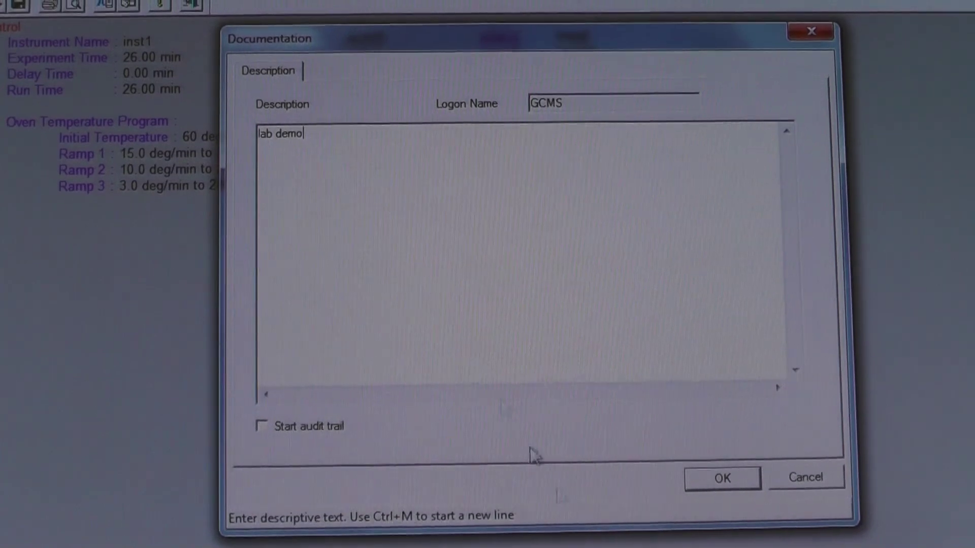
click(728, 495)
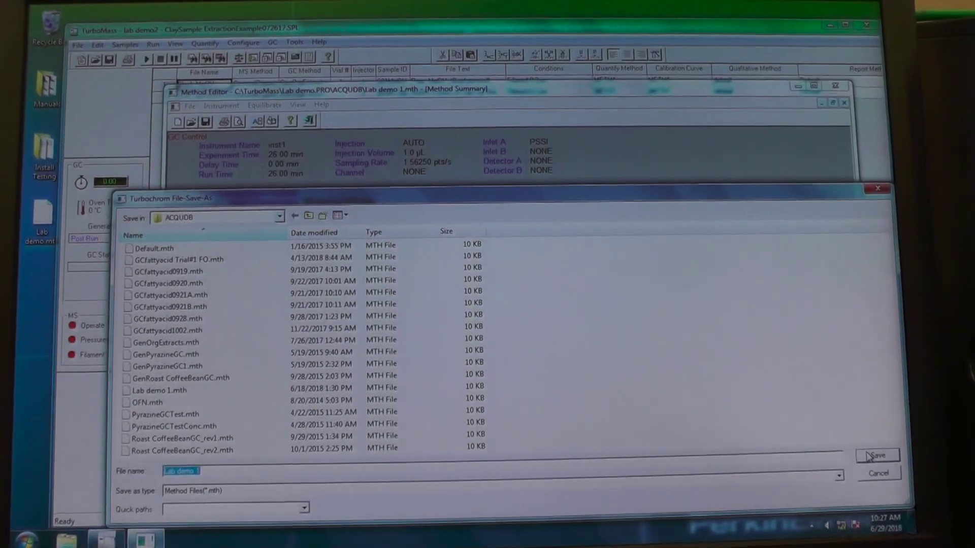
click(884, 460)
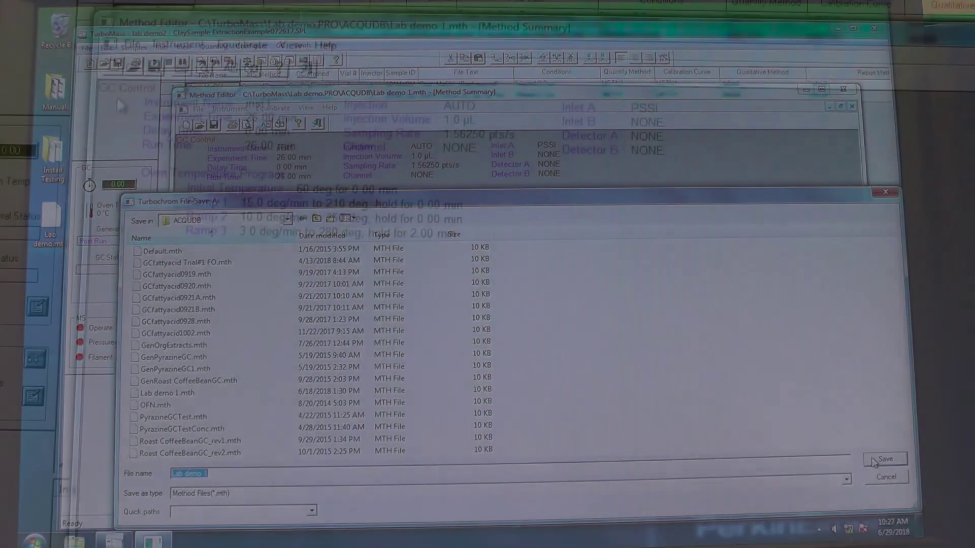
click(139, 44)
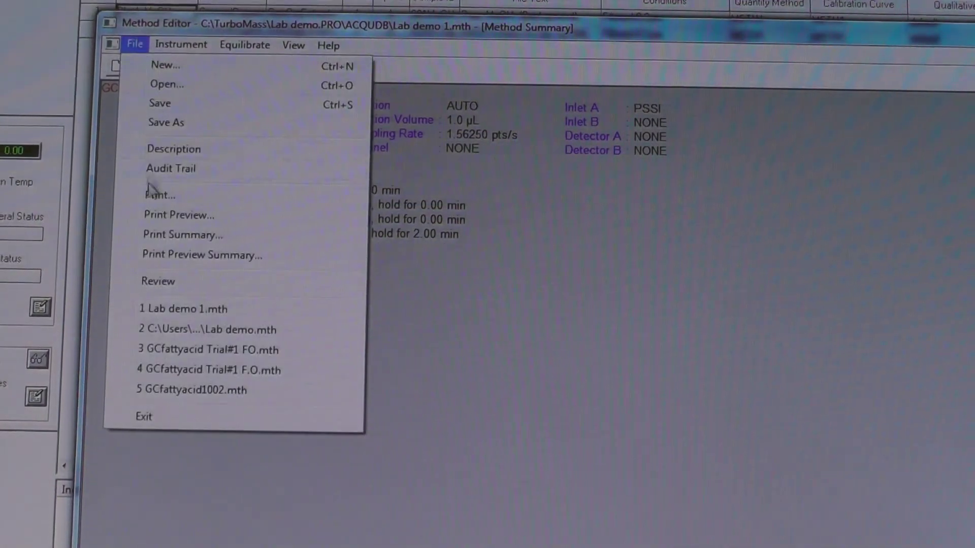
click(185, 417)
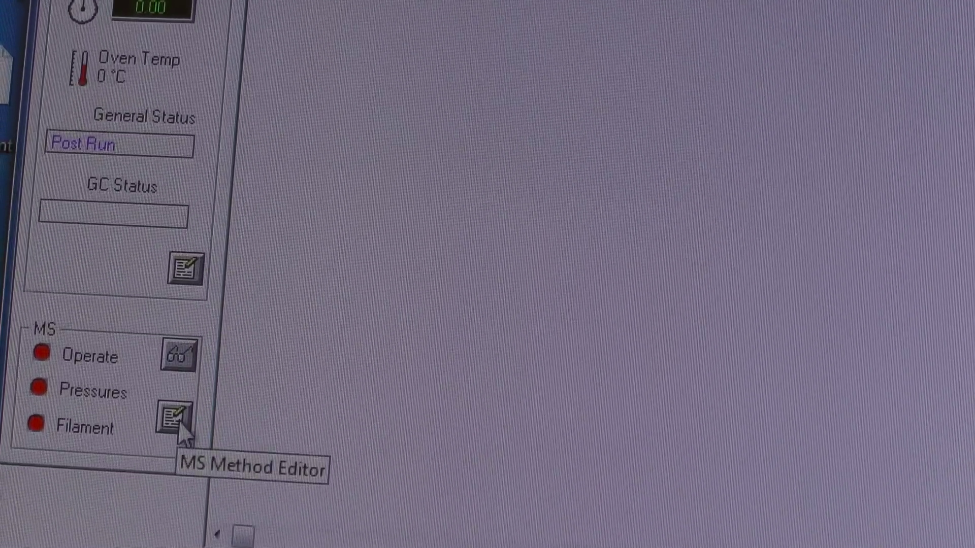
- Set the solvent delay end time to 1 minute
click(168, 419)
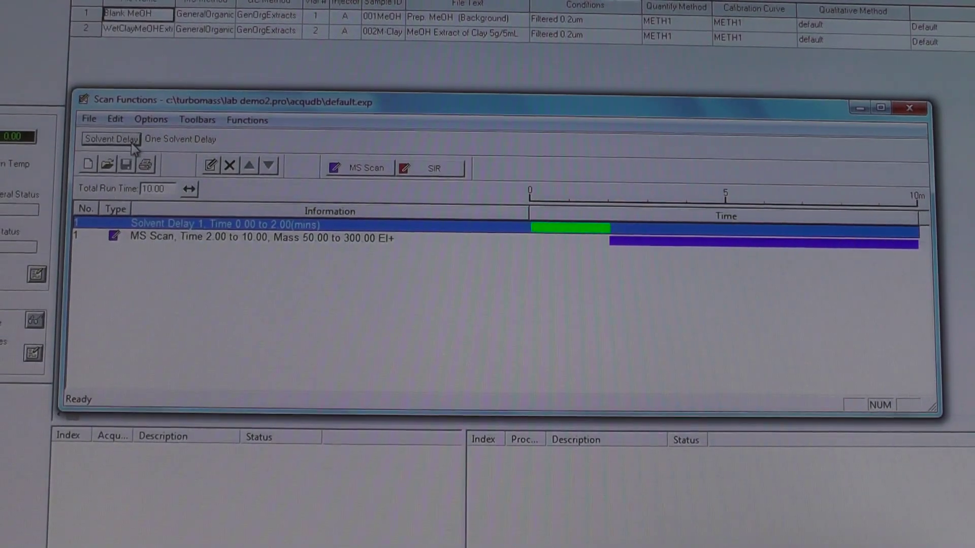
click(123, 139)
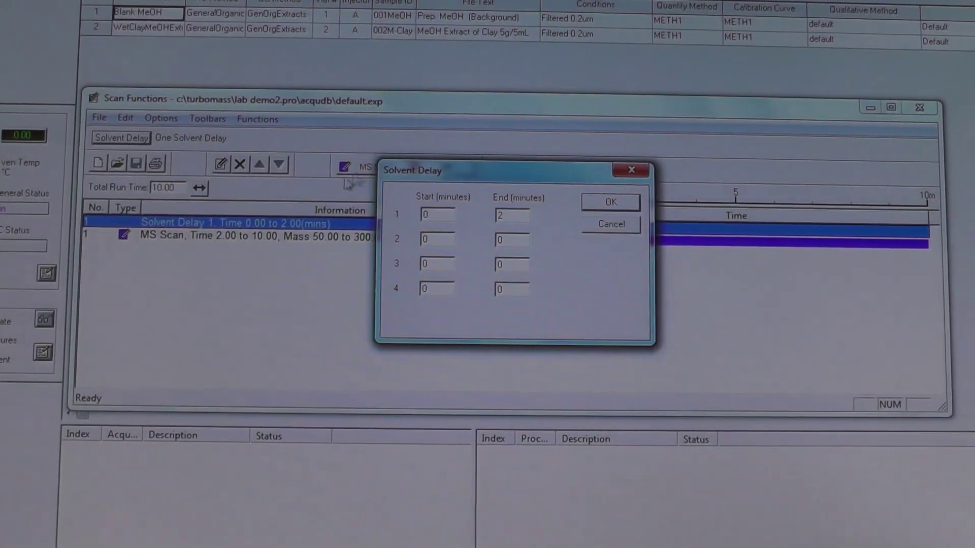
double_click(502, 213)
key(Delete)
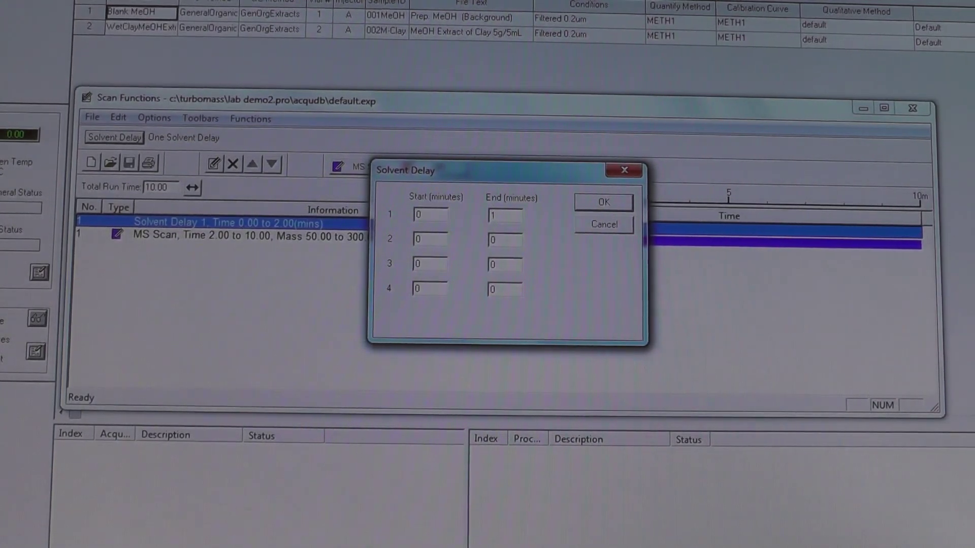
text(1)
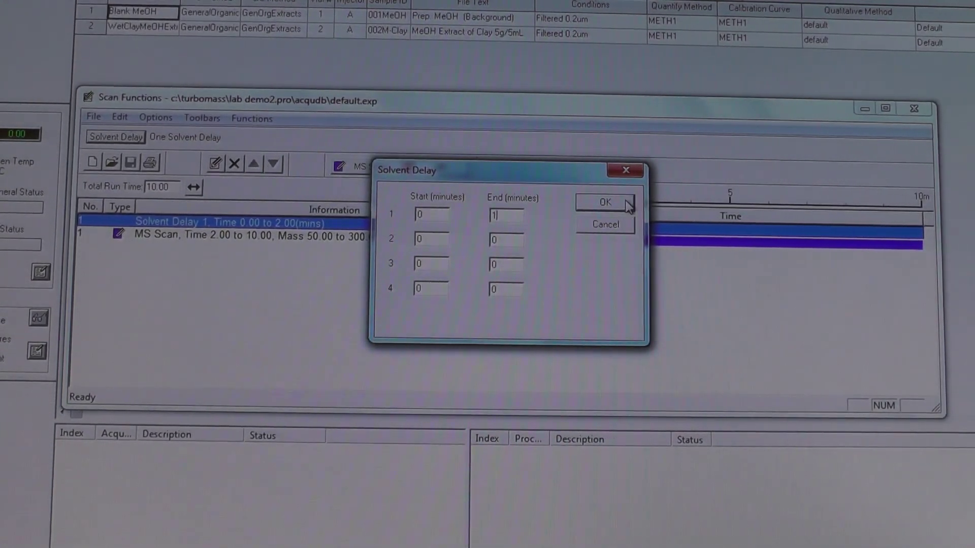
click(604, 203)
- Add a 0–26 min MS scan of mass 30–500 and save as lab demo.exp
click(251, 119)
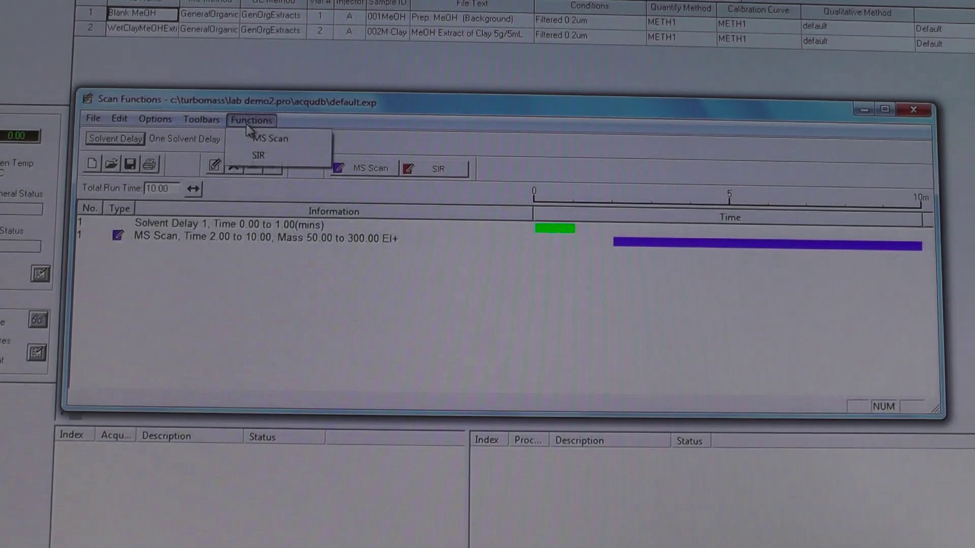
click(299, 138)
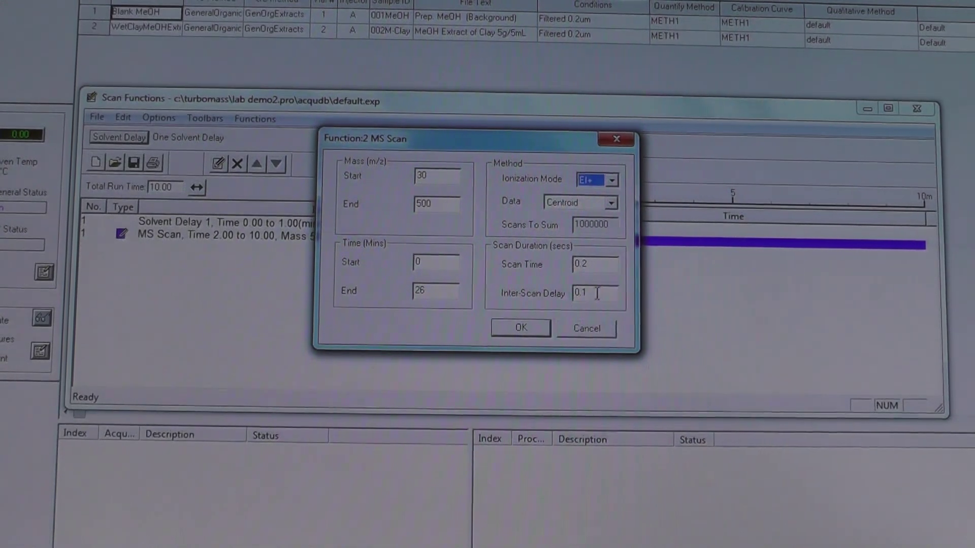
click(523, 329)
click(541, 334)
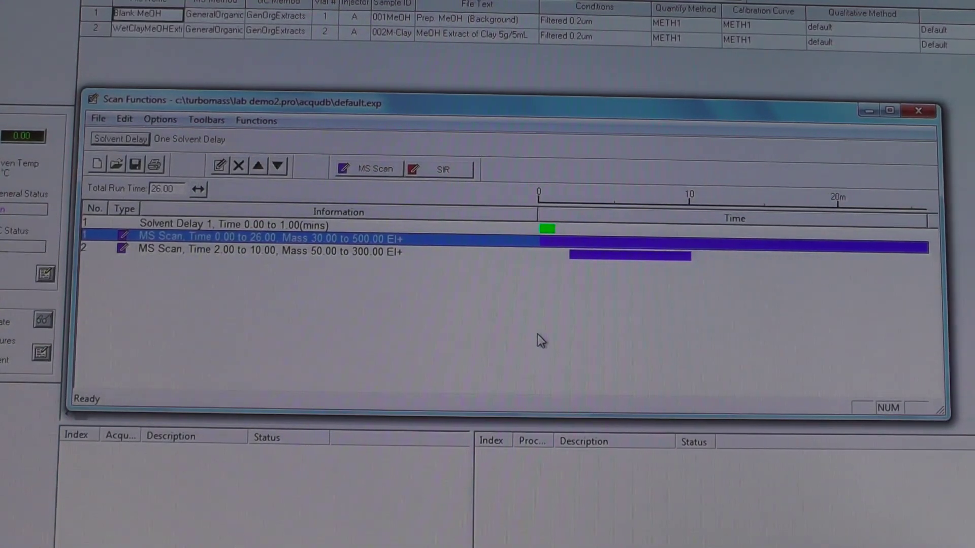
click(98, 120)
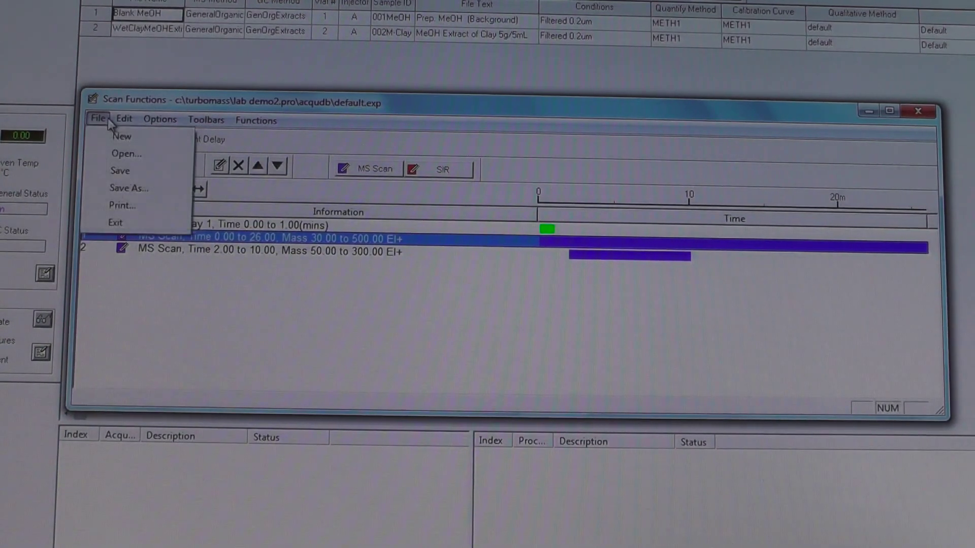
click(129, 187)
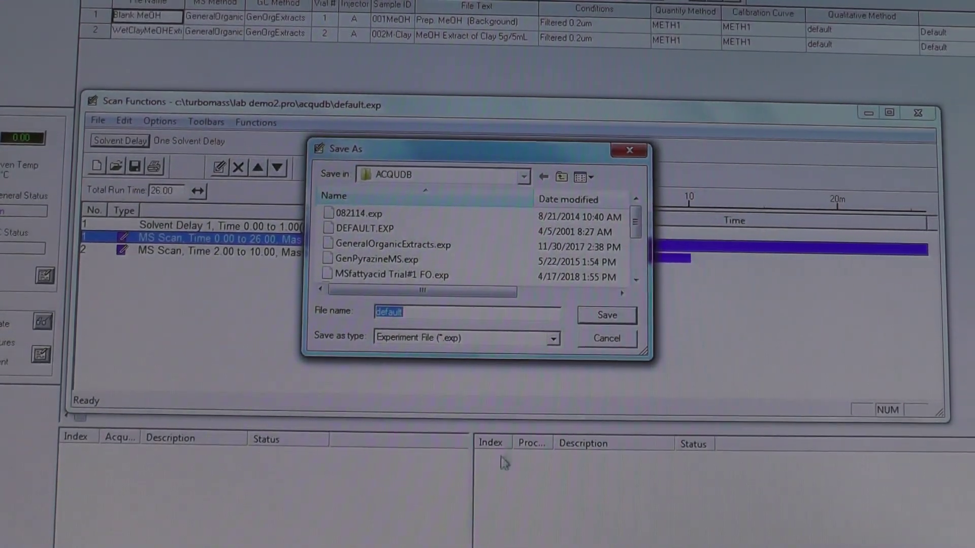
text(lab demo)
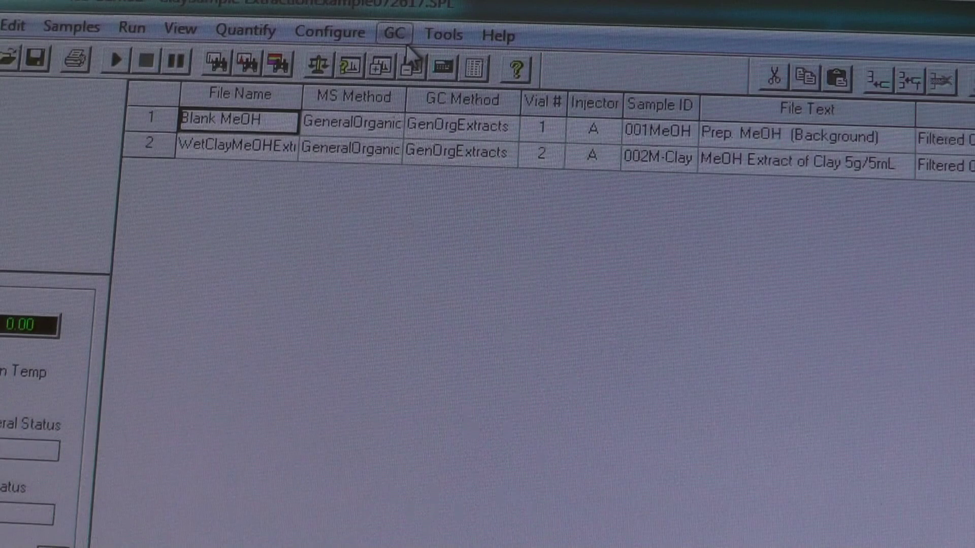
- Take control of the GC and open the FAME Fatty Acid Trial#1 sample list
click(396, 34)
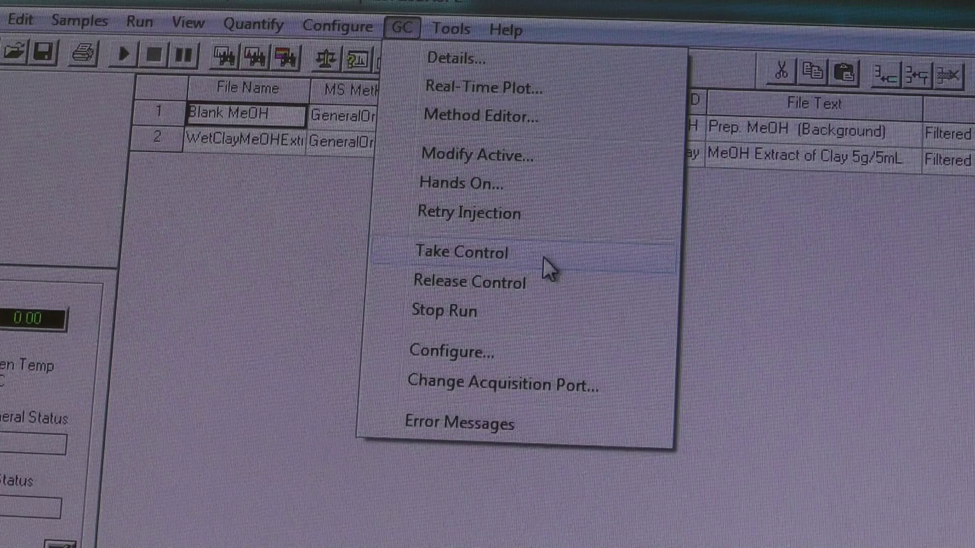
click(543, 256)
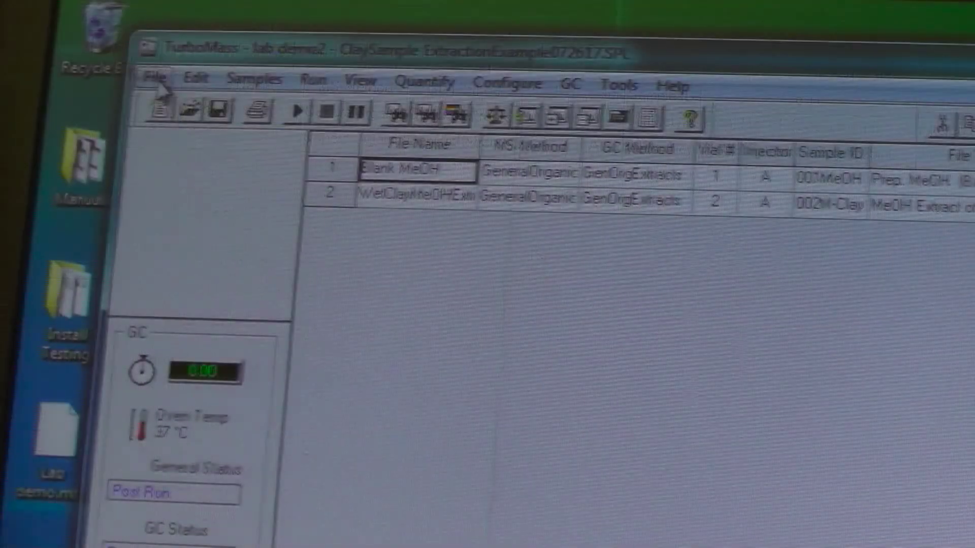
click(155, 80)
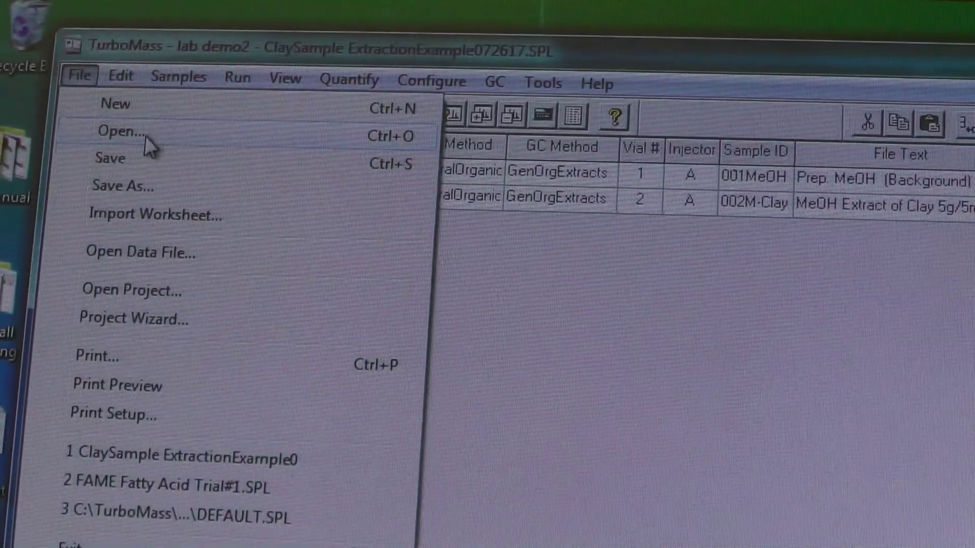
click(153, 140)
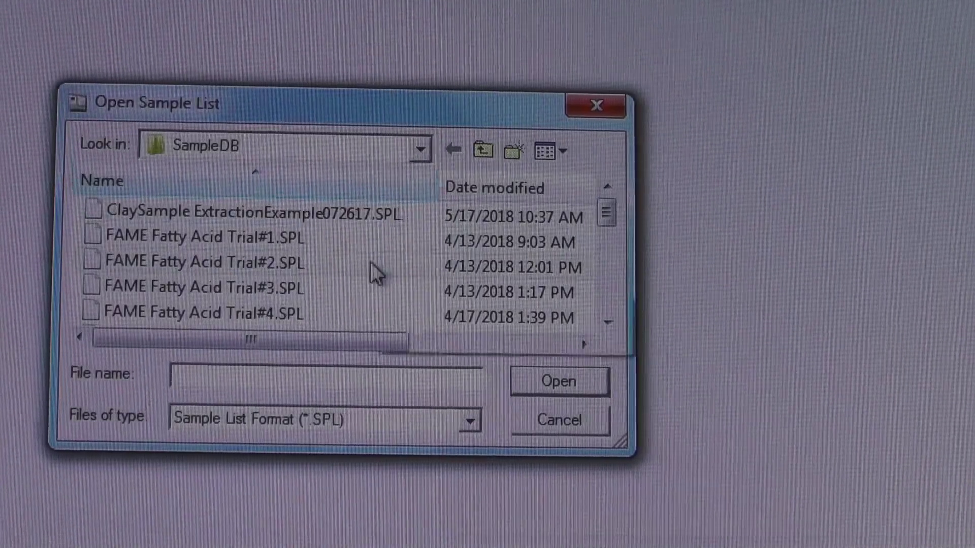
click(368, 242)
click(556, 379)
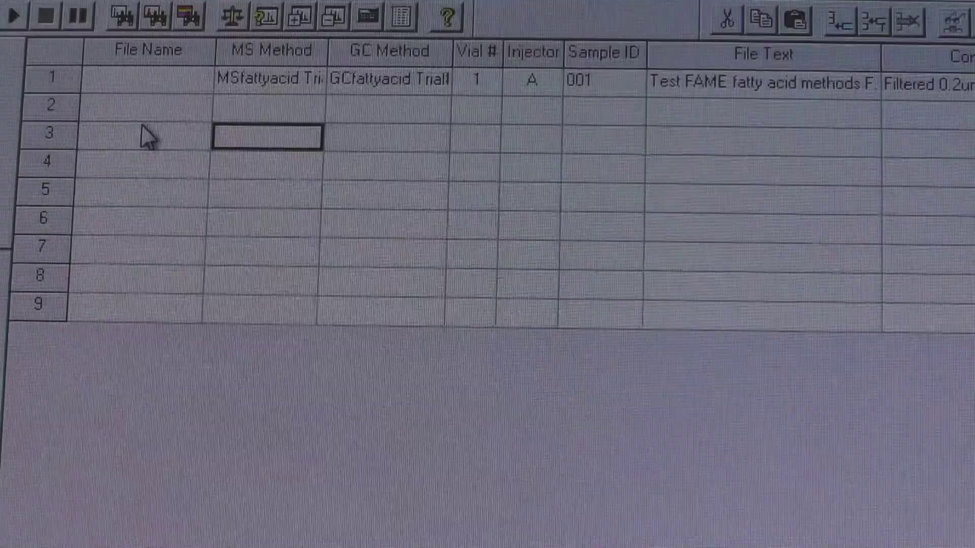
- Name the first sample Lab Demo and set its GC method
click(145, 78)
text(ab Demo)
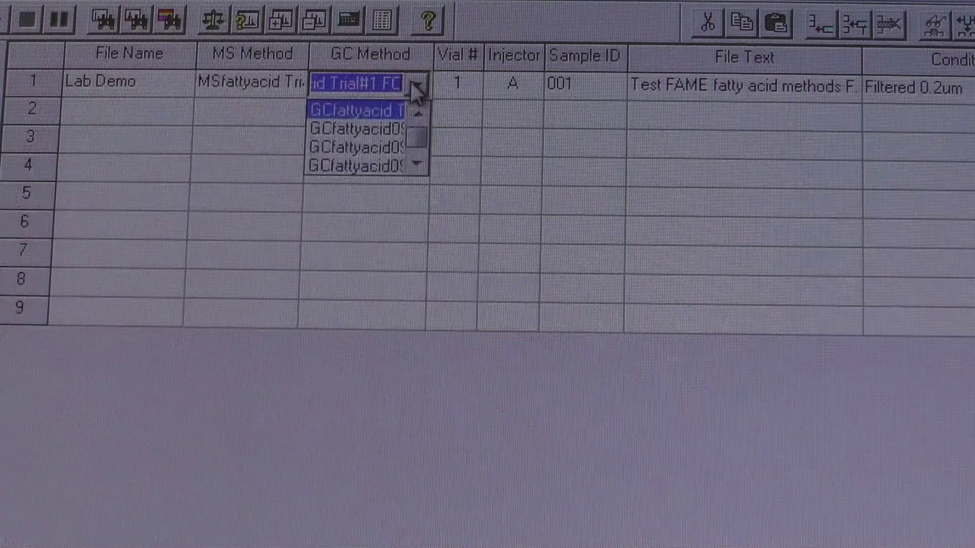
click(456, 85)
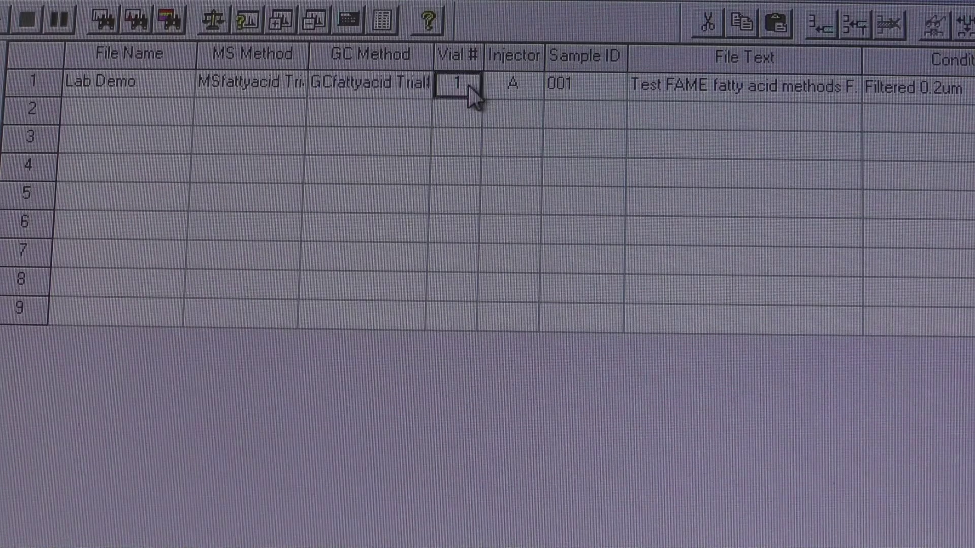
click(579, 84)
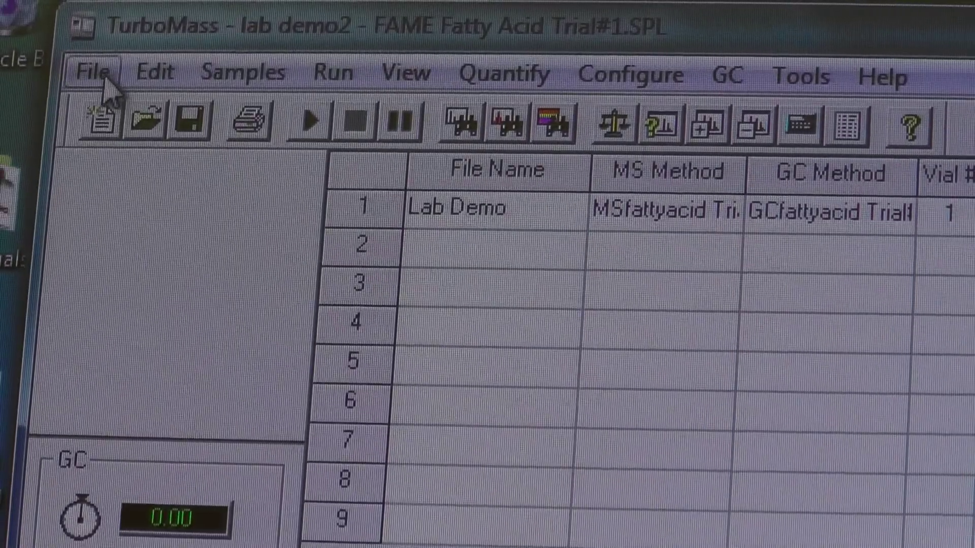
- Save the sample list under the new name 'Lab Demo'
click(93, 73)
click(160, 240)
text(L)
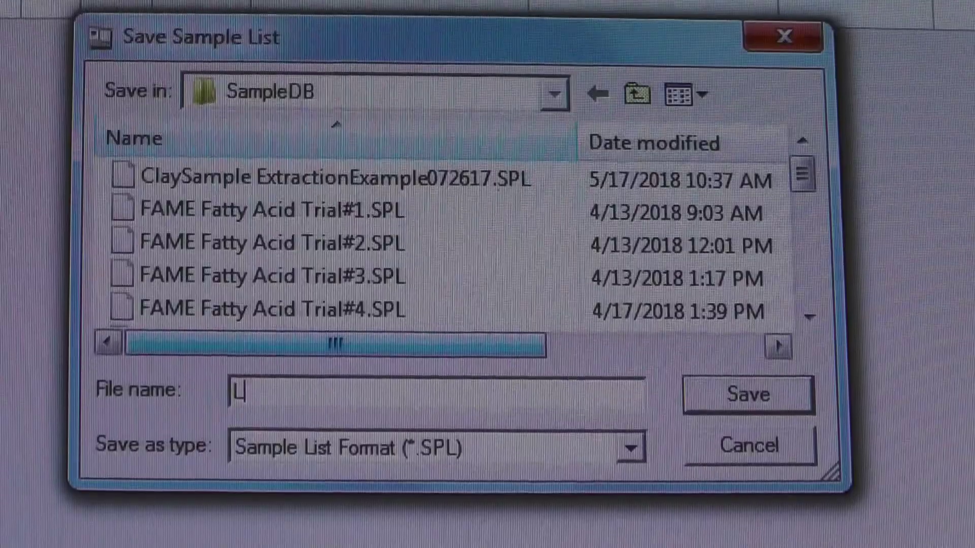
text(ab Demo)
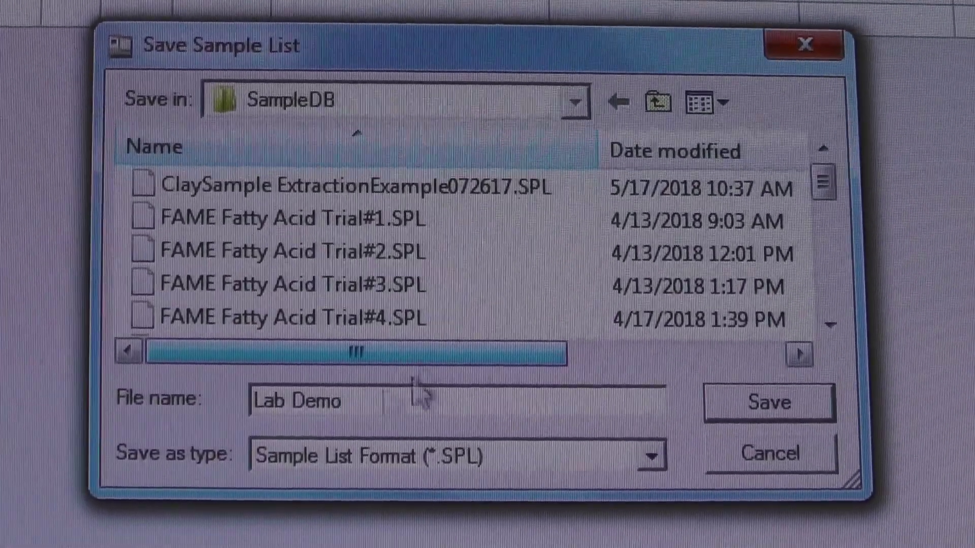
click(769, 402)
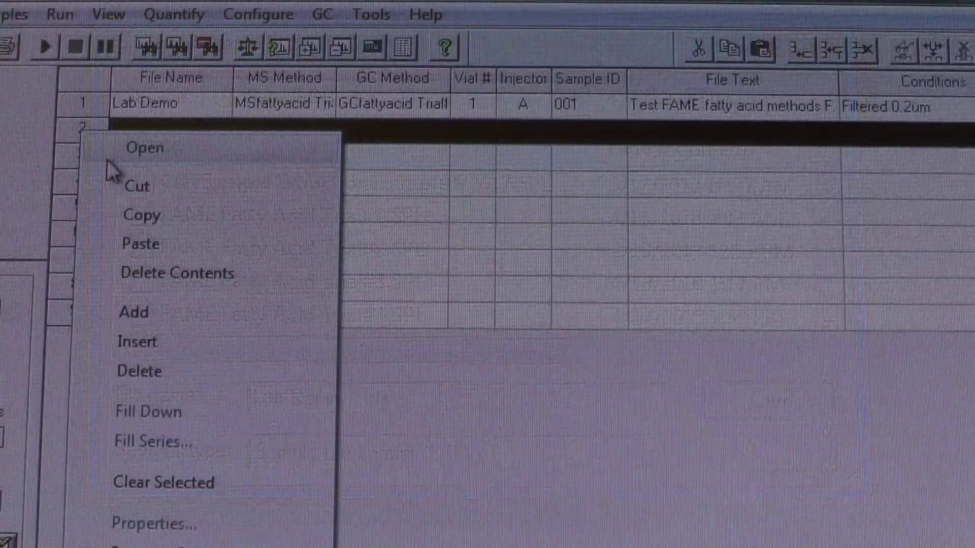
- Clear the duplicate second sample row, leaving only the Lab Demo sample
click(136, 342)
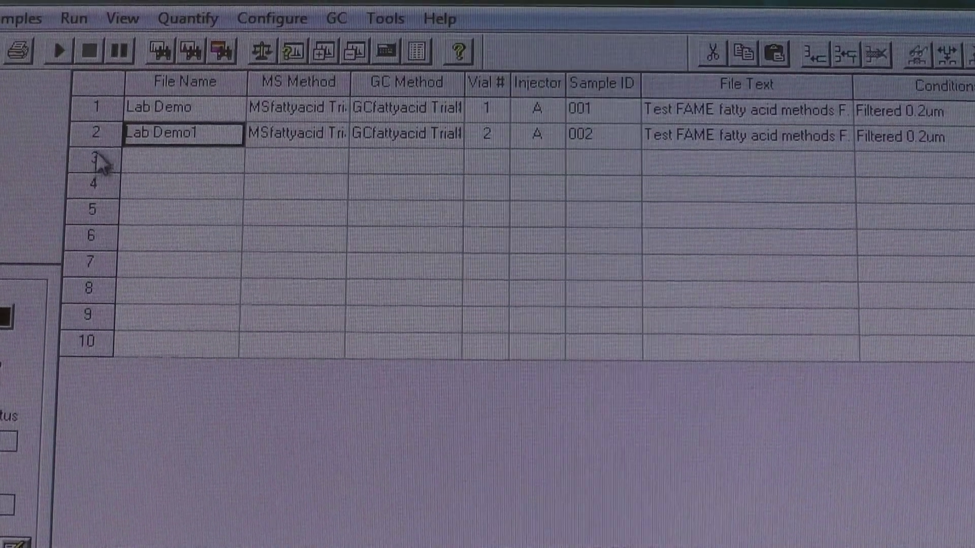
click(97, 134)
right_click(98, 133)
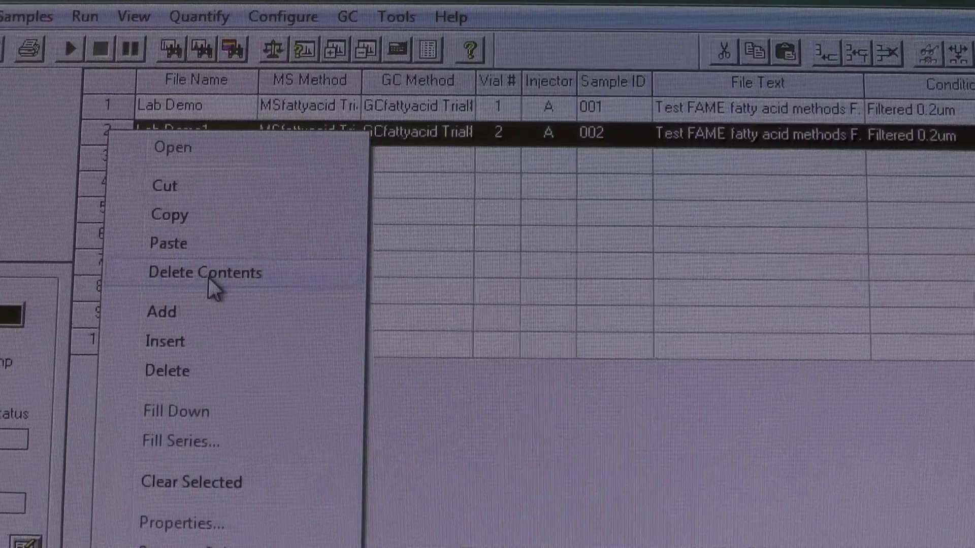
click(198, 272)
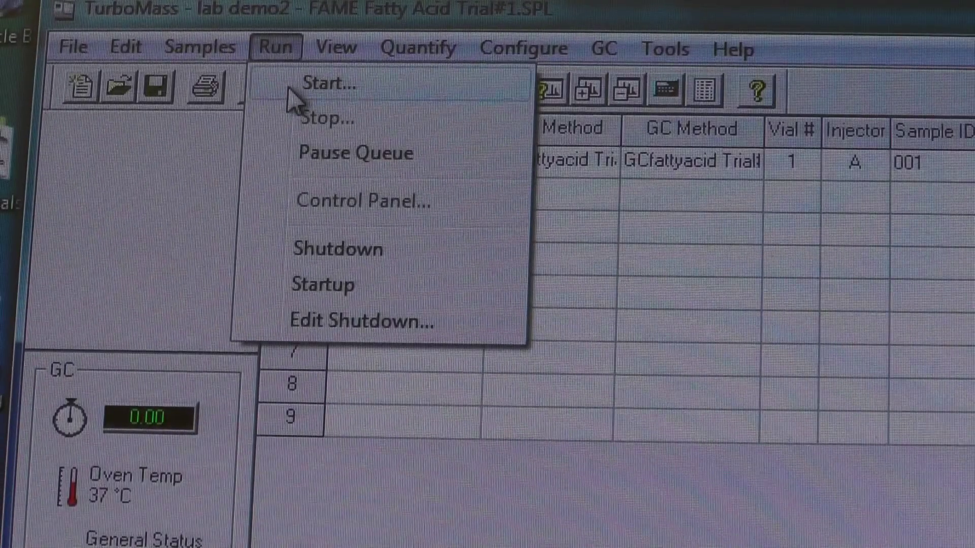
- Start the Lab Demo sample list run and release software control of the GC
click(320, 84)
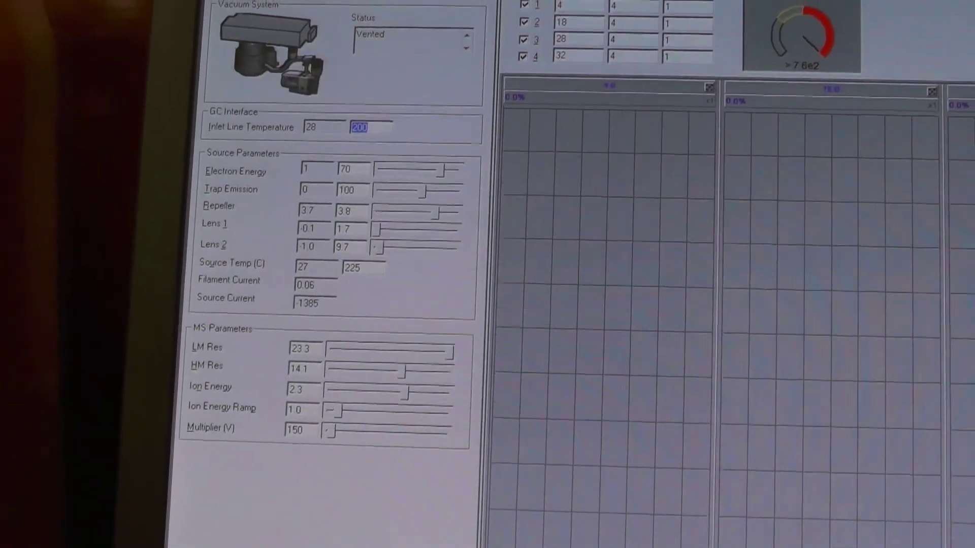
text(50)
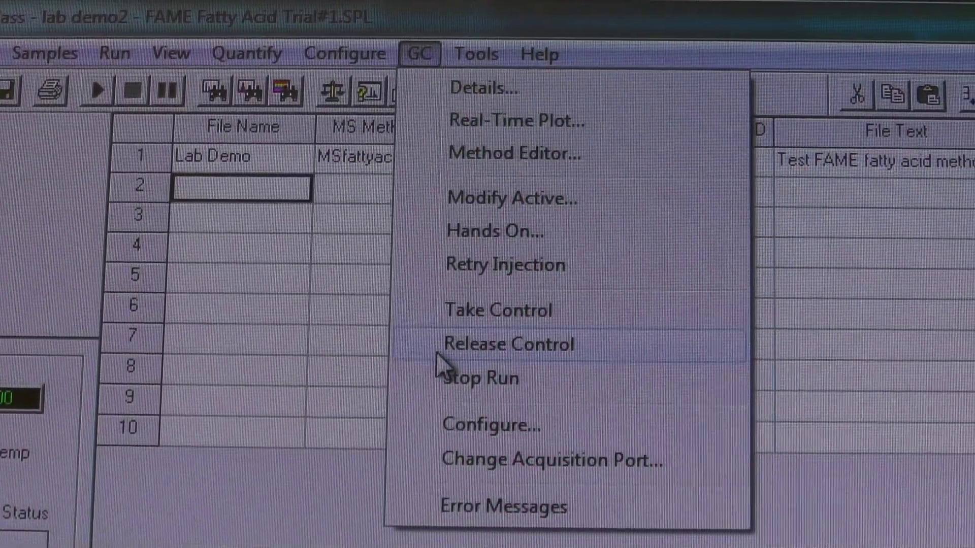
click(441, 347)
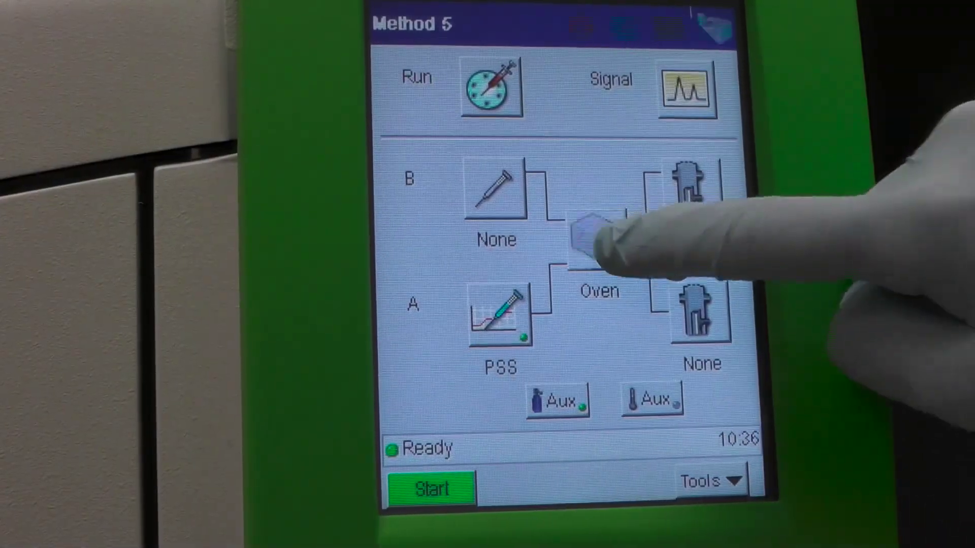
- Enter 15 mL/min as the A-PSSI split flow setpoint on the GC touchscreen, replacing 50
click(598, 240)
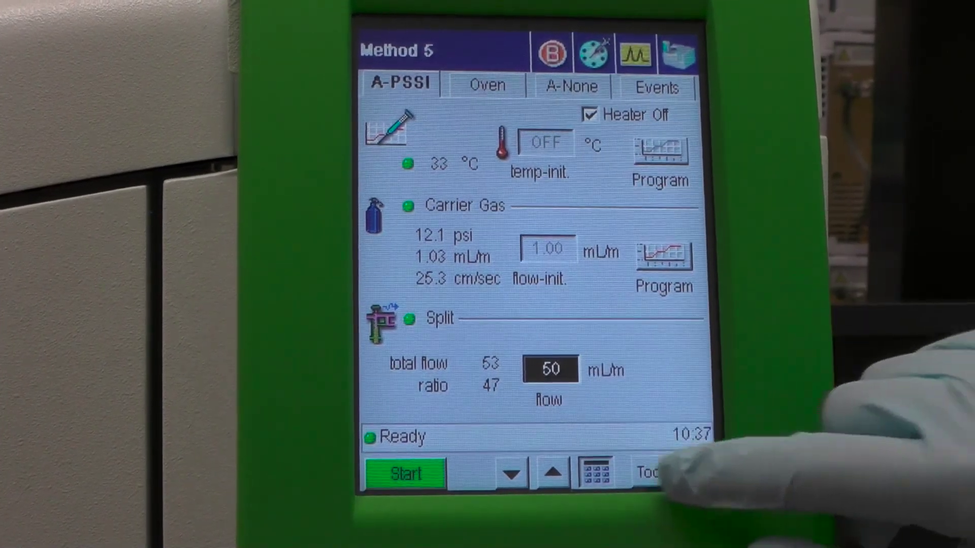
click(591, 472)
click(437, 206)
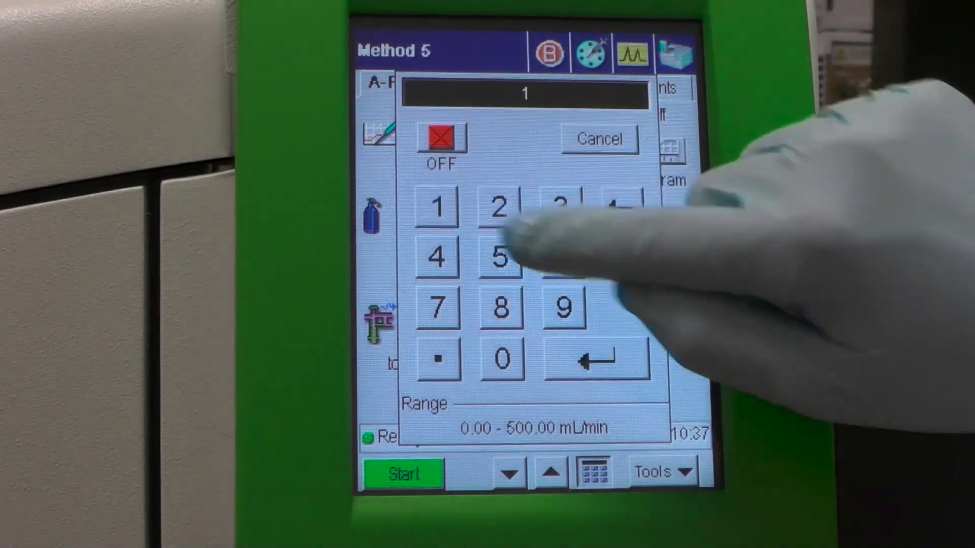
click(501, 257)
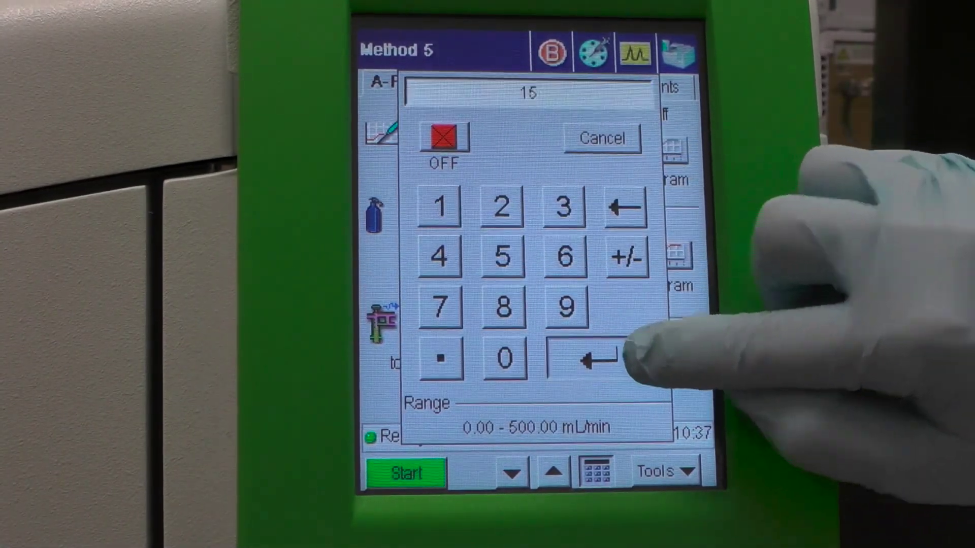
click(597, 359)
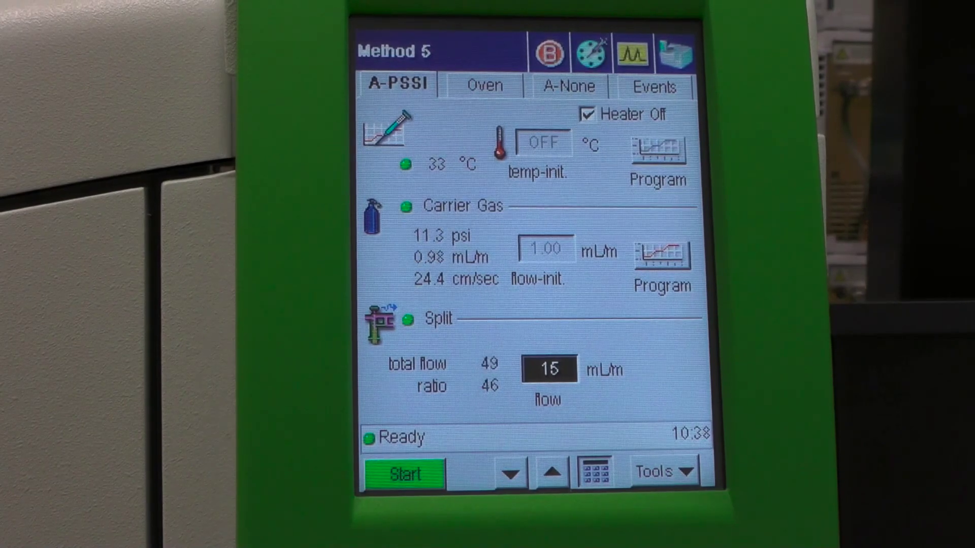